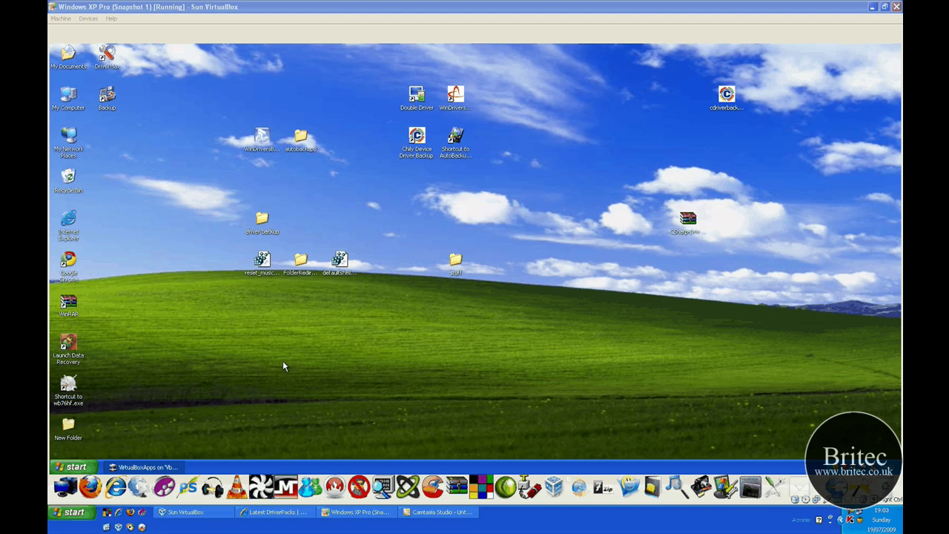
# Scan with Double Driver and check all 60 installed drivers using Select > All
pyautogui.click(340, 88)
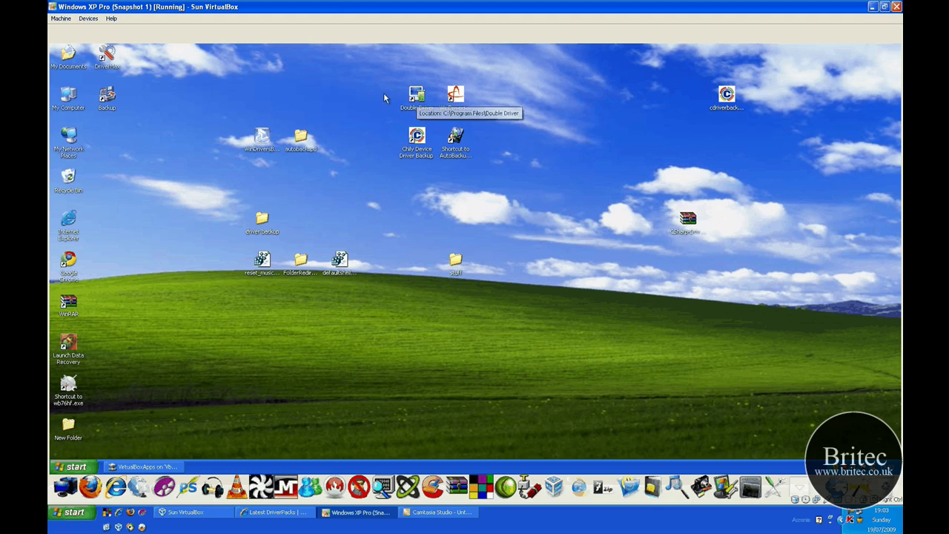
pyautogui.moveTo(477, 160); pyautogui.dragTo(397, 182)
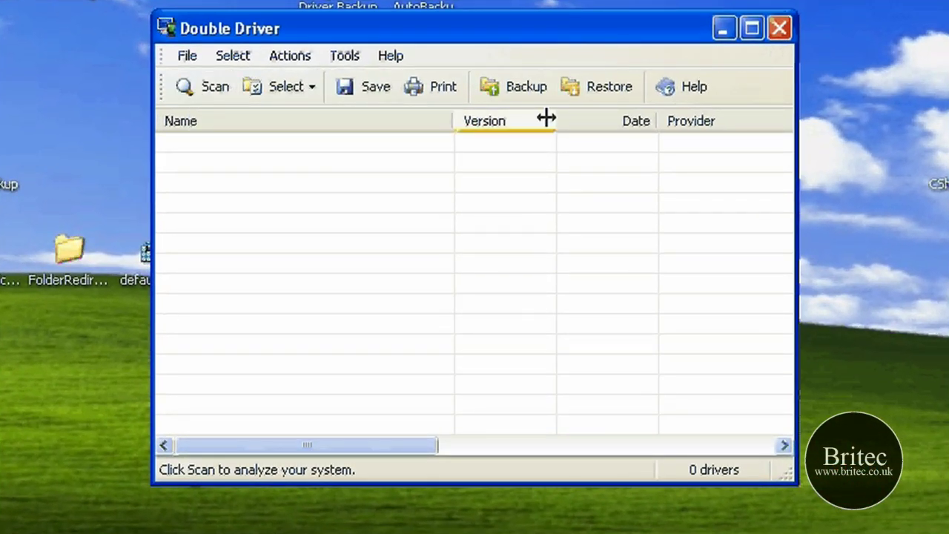
pyautogui.click(229, 96)
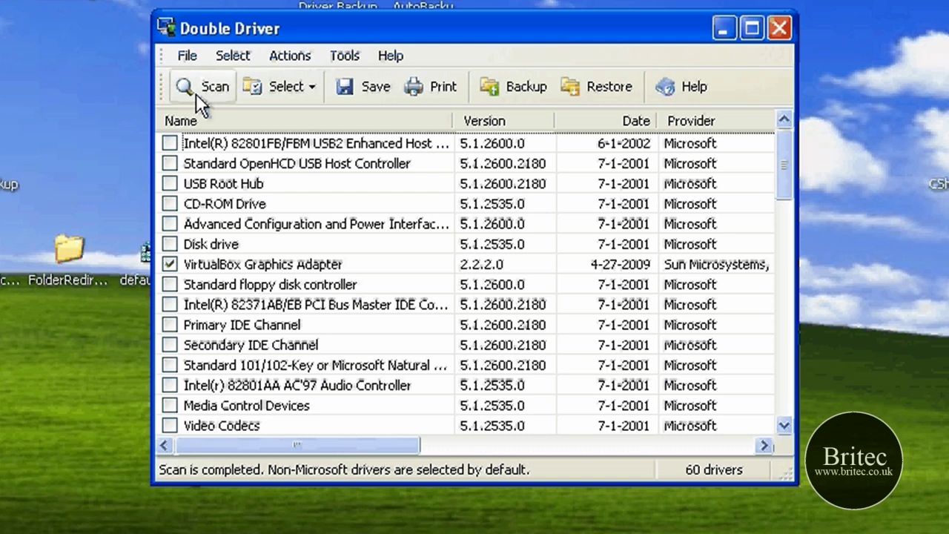
pyautogui.click(281, 87)
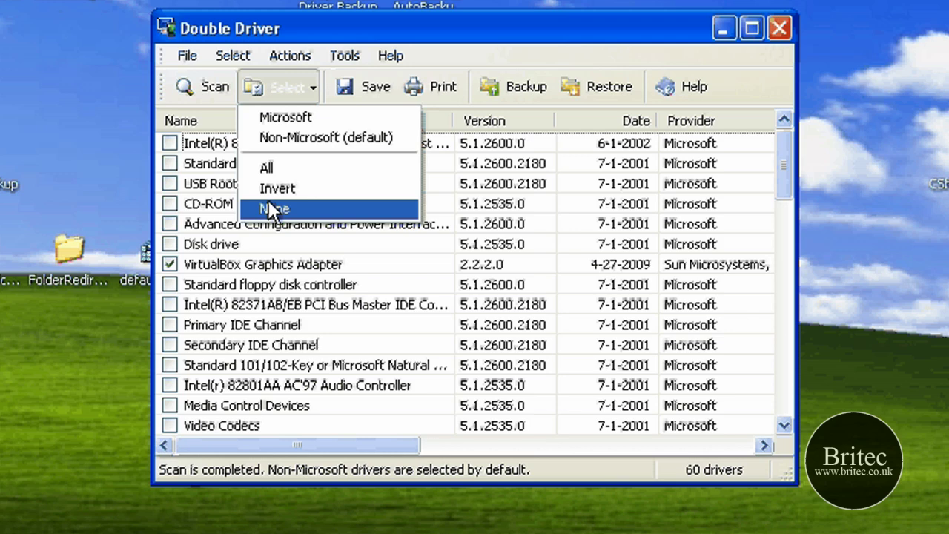
pyautogui.click(267, 167)
# Back up all drivers as structured folders into a newly created Z:\dd folder
pyautogui.click(521, 91)
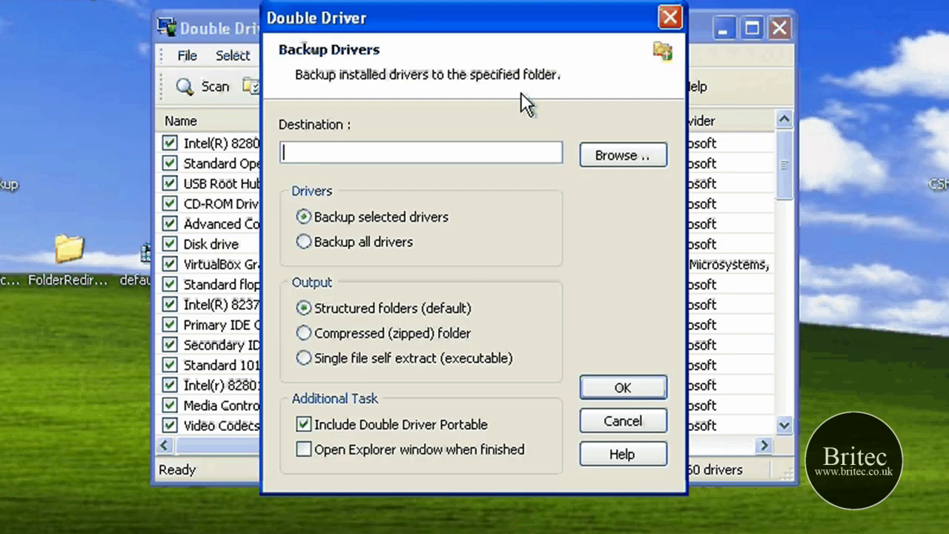
pyautogui.click(608, 164)
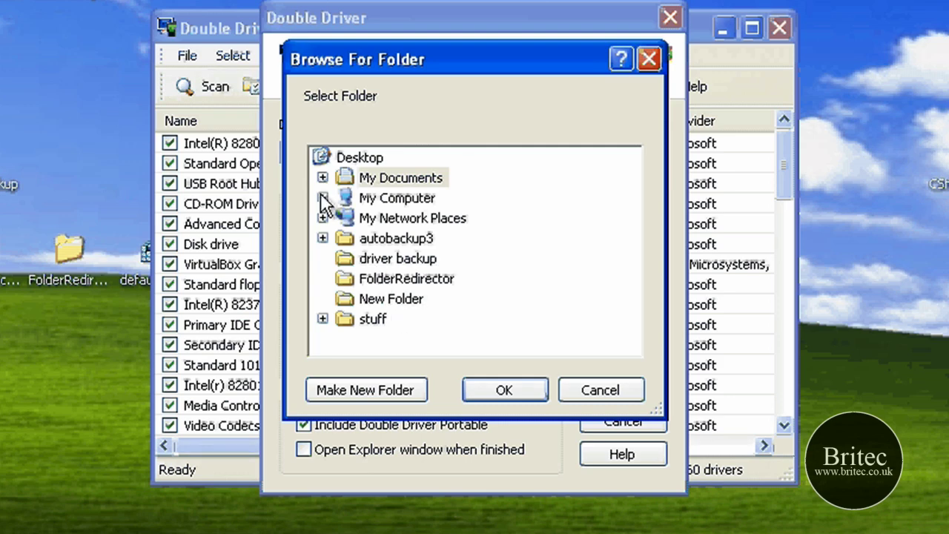
pyautogui.click(323, 198)
pyautogui.click(405, 278)
pyautogui.doubleClick(404, 278)
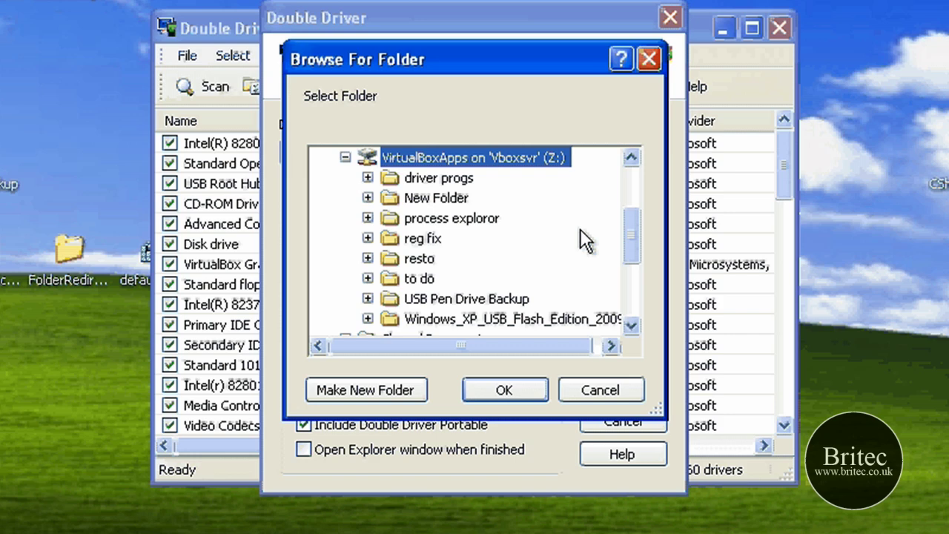
pyautogui.click(382, 392)
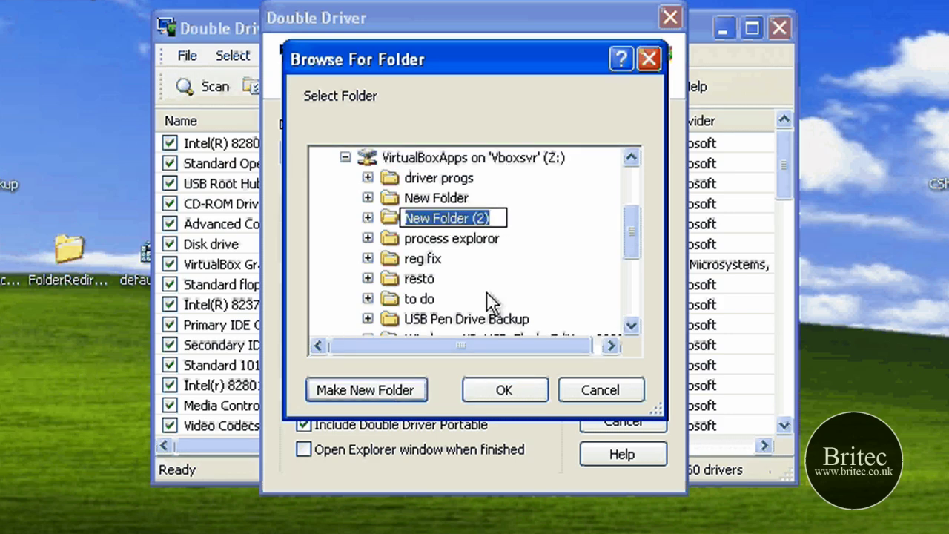
pyautogui.write('dd')
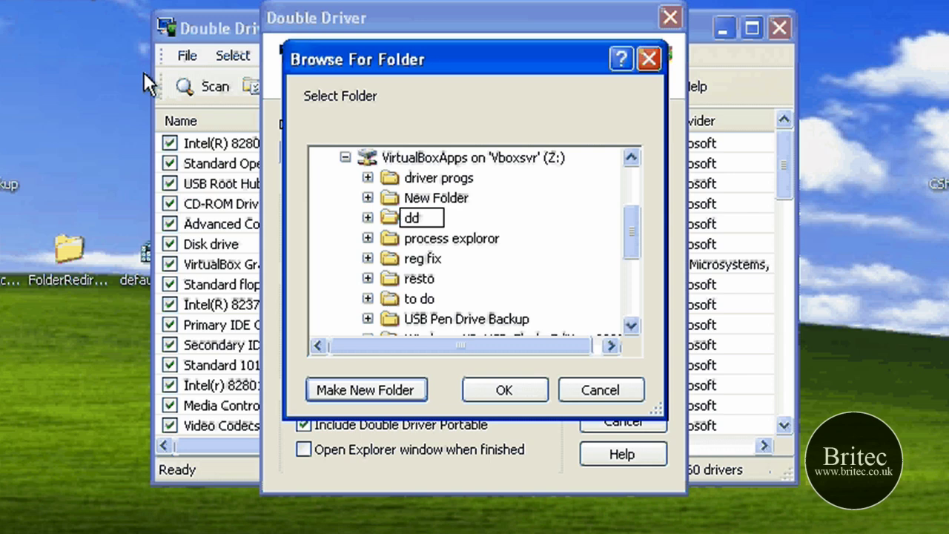
pyautogui.press('Return')
pyautogui.click(485, 393)
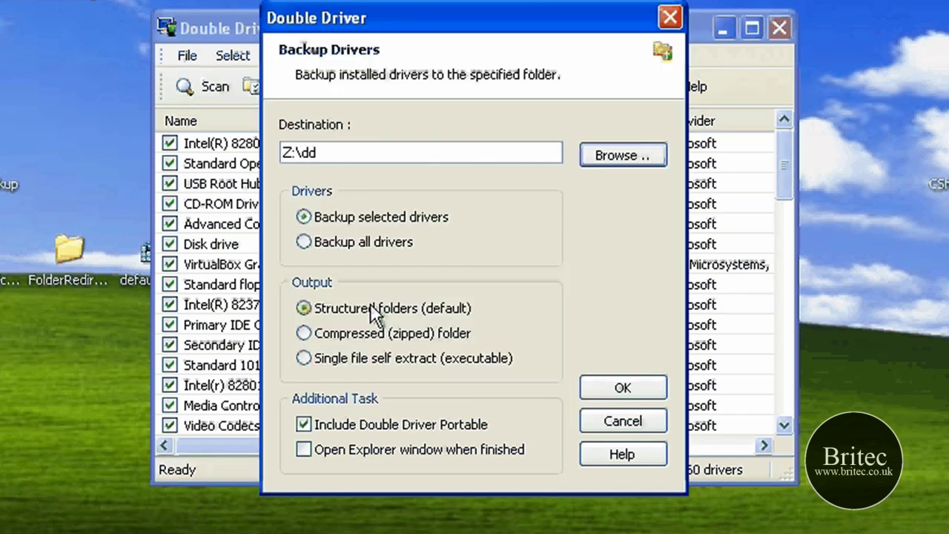
pyautogui.click(363, 242)
pyautogui.click(615, 387)
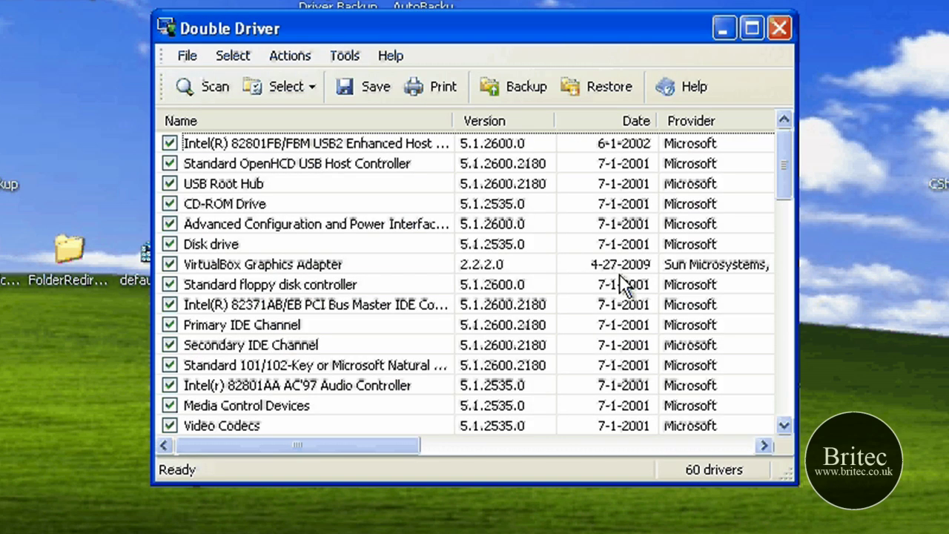
pyautogui.moveTo(430, 24); pyautogui.dragTo(386, 0)
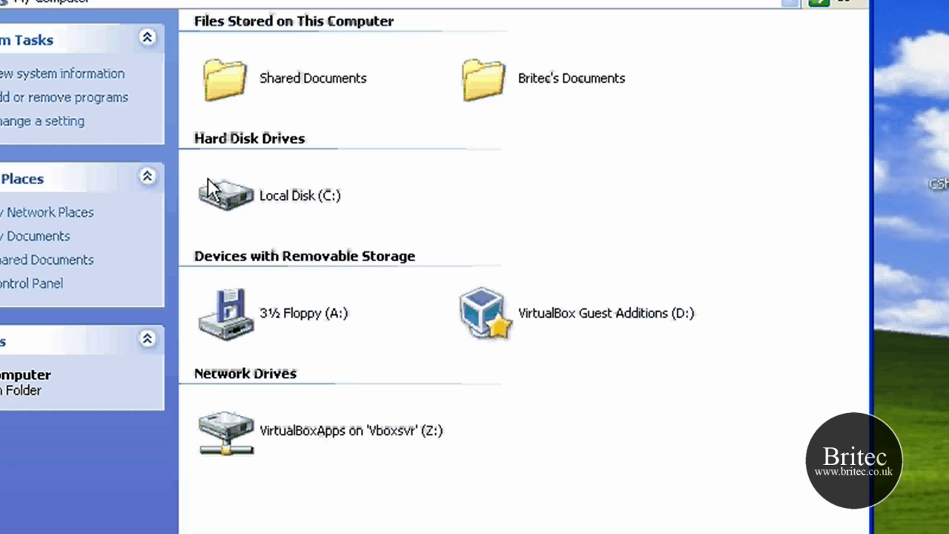
pyautogui.doubleClick(209, 180)
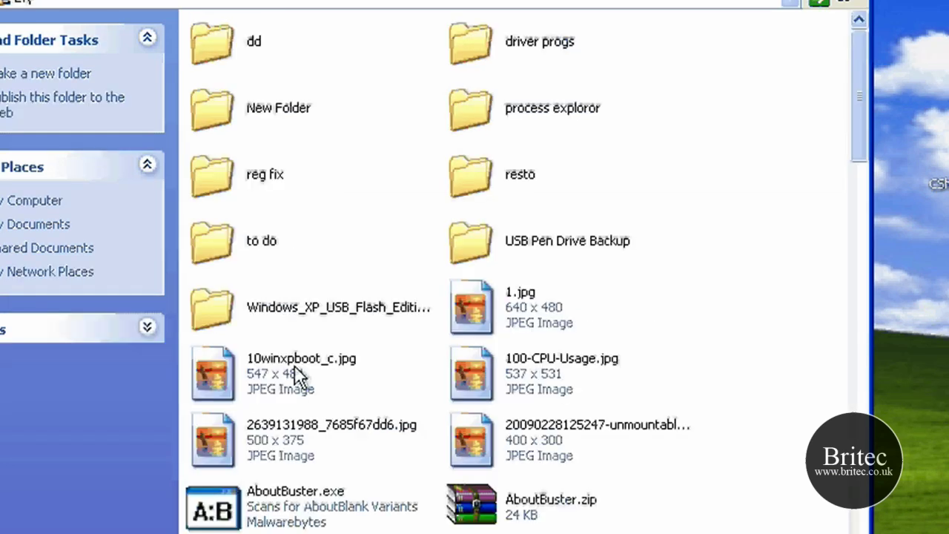
pyautogui.doubleClick(256, 43)
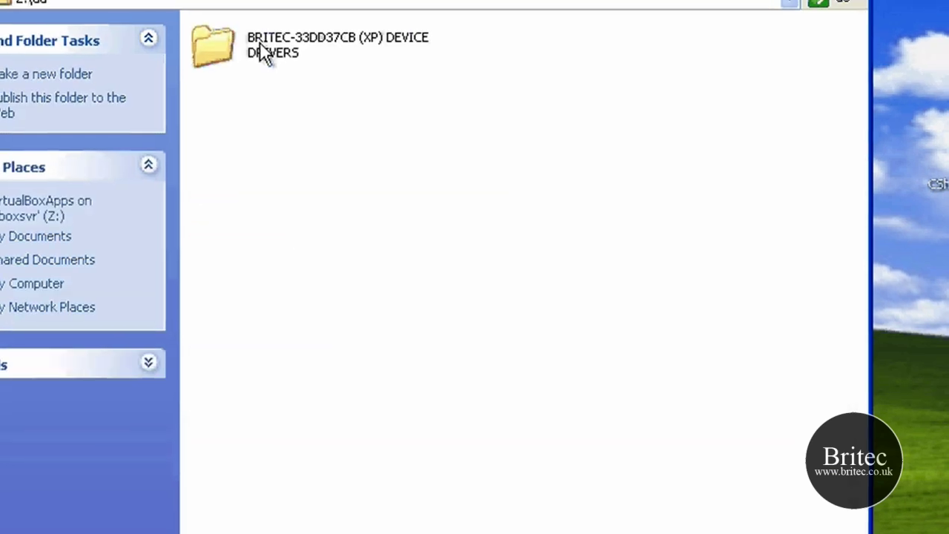
pyautogui.doubleClick(265, 53)
pyautogui.scroll(-3, 539, 277)
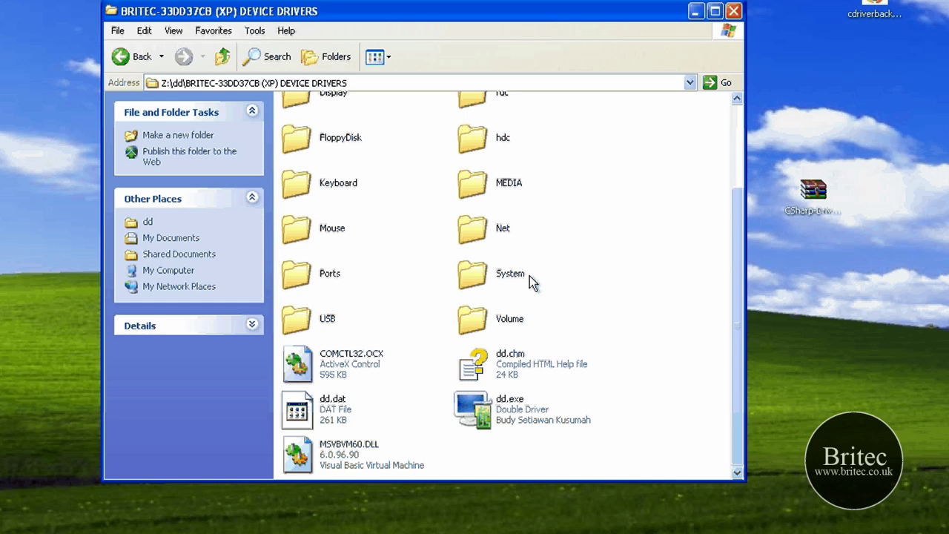
pyautogui.doubleClick(477, 217)
pyautogui.doubleClick(476, 204)
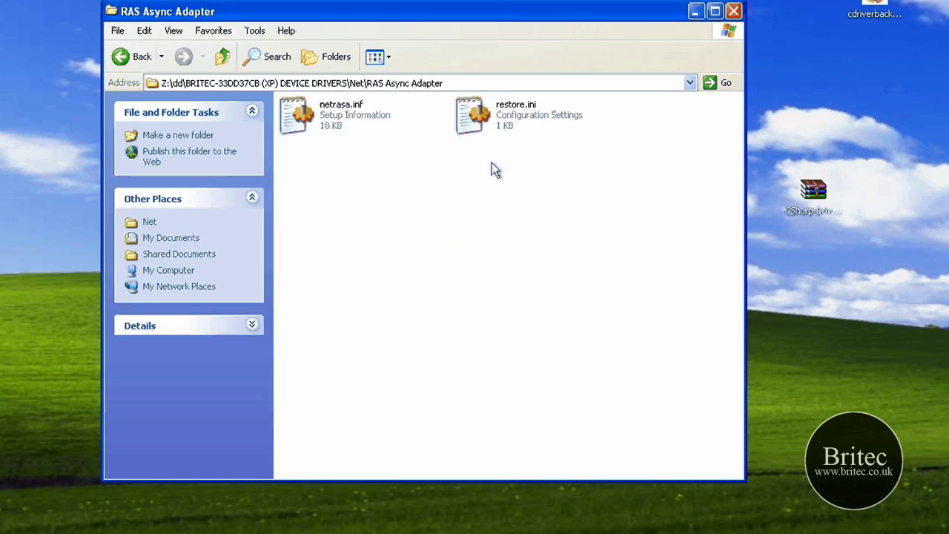
pyautogui.click(141, 57)
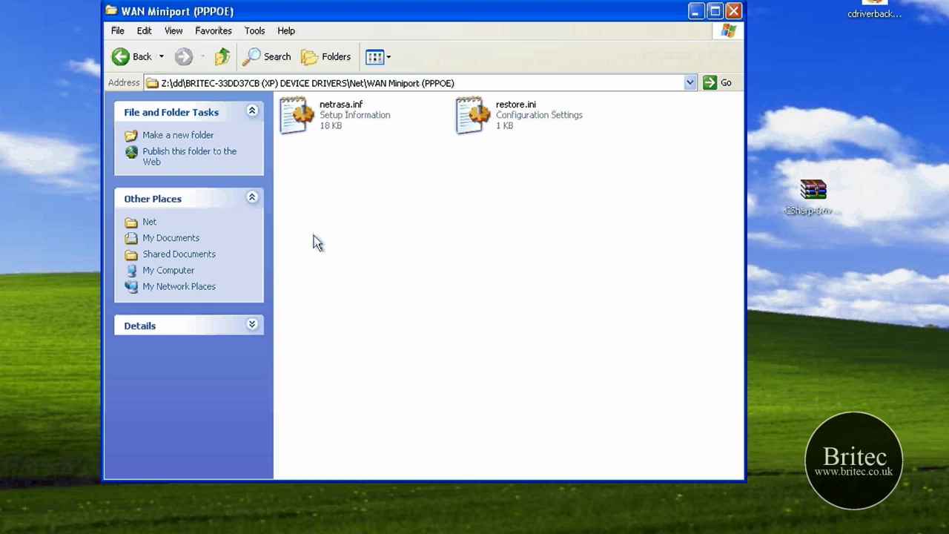
pyautogui.click(126, 62)
pyautogui.click(126, 62)
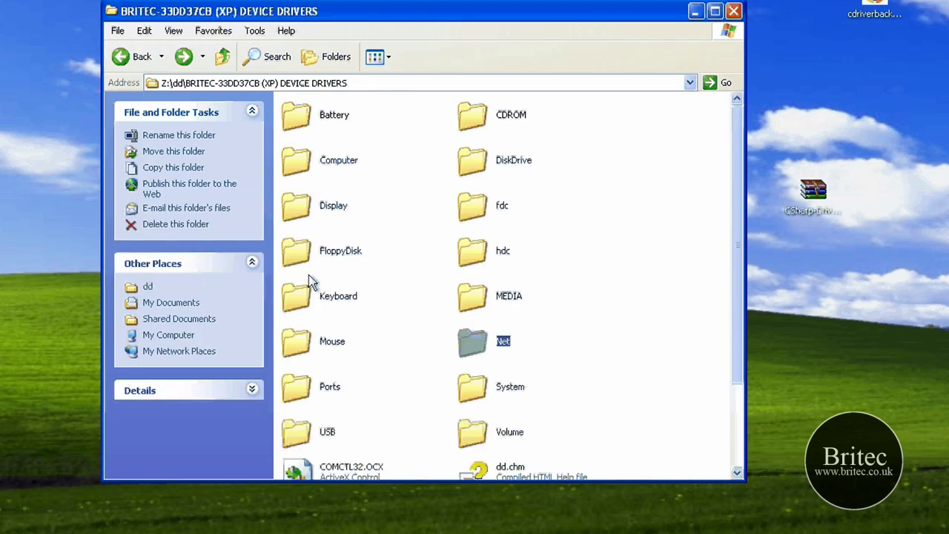
pyautogui.doubleClick(304, 296)
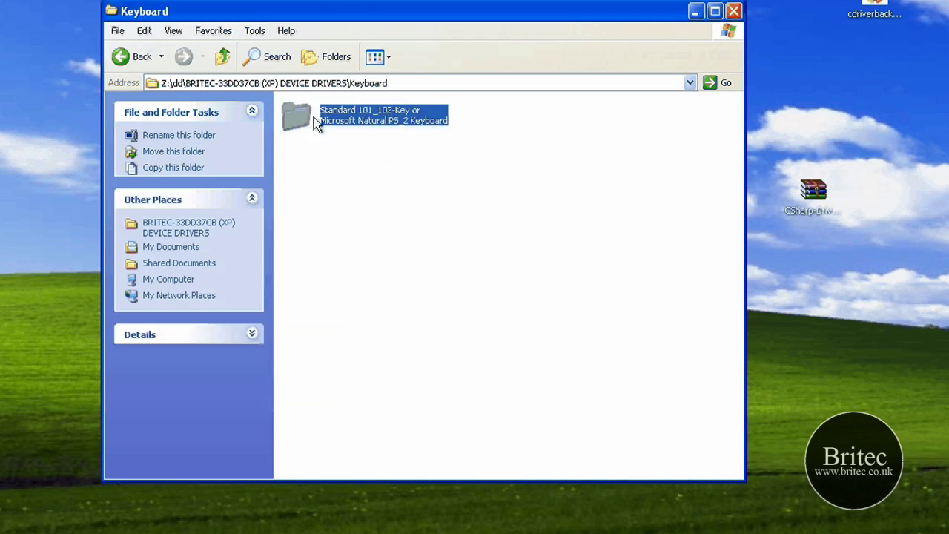
pyautogui.doubleClick(315, 122)
pyautogui.click(734, 12)
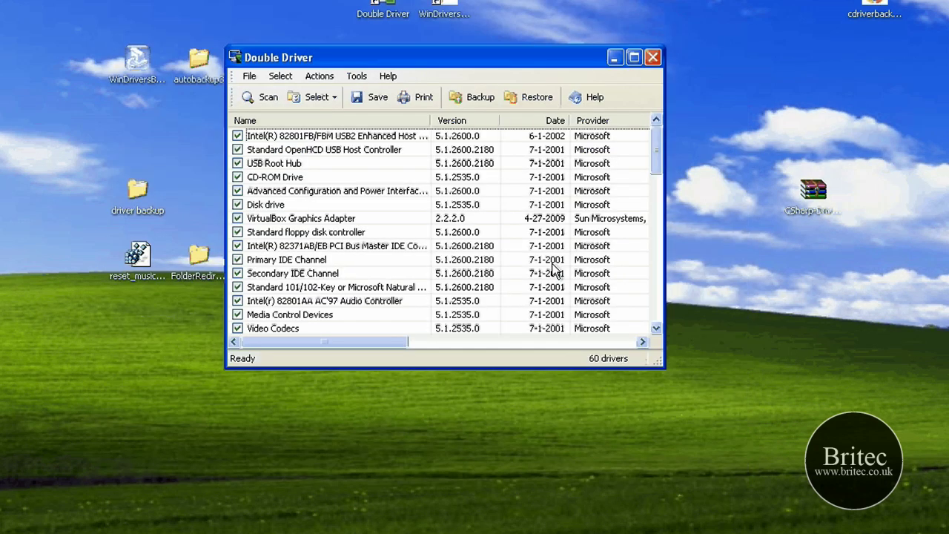
# Restore the drivers from the Z: backup, continuing past the hardware warning, then close Double Driver
pyautogui.click(531, 102)
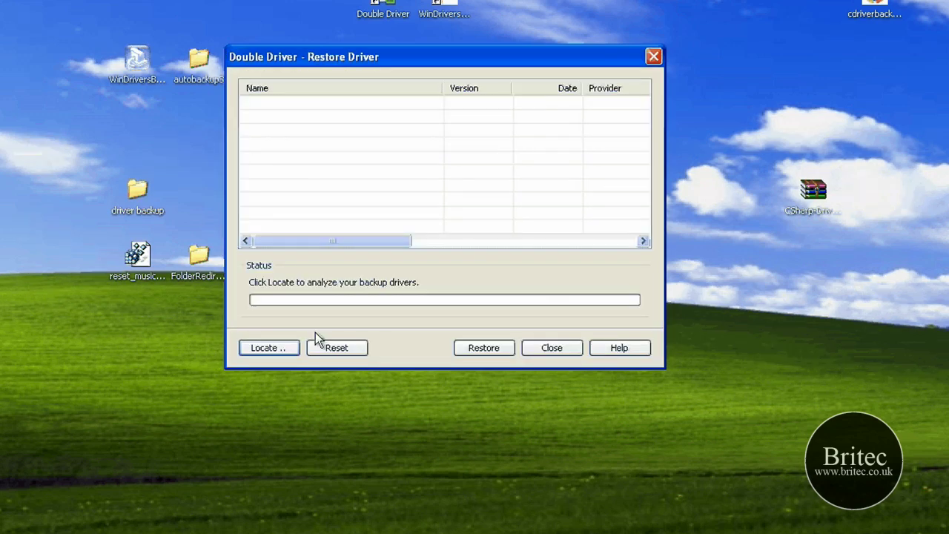
pyautogui.click(263, 348)
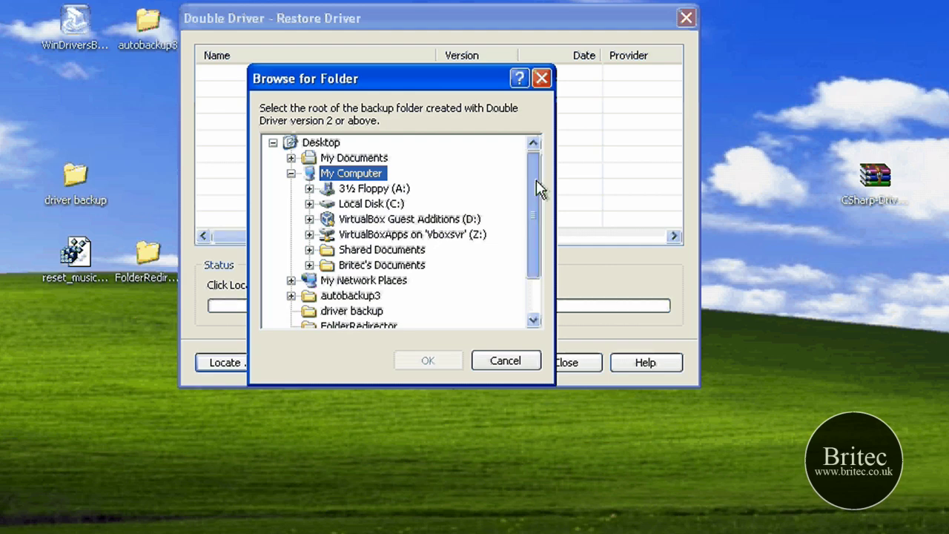
pyautogui.click(386, 235)
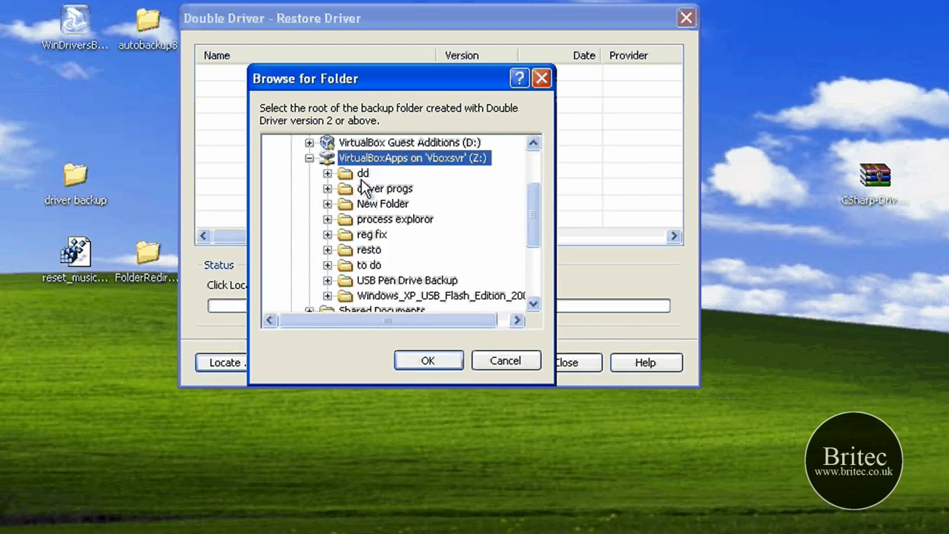
pyautogui.press('Return')
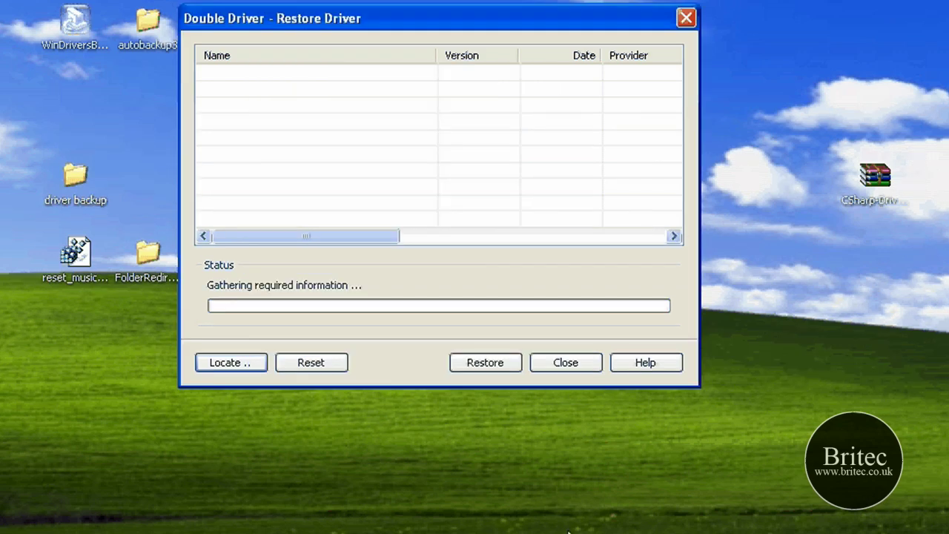
pyautogui.click(485, 362)
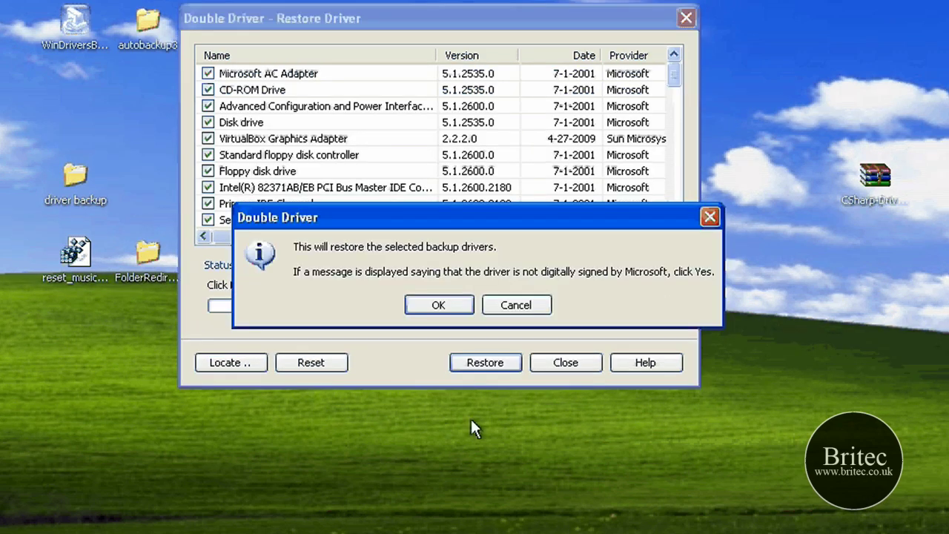
pyautogui.press('Return')
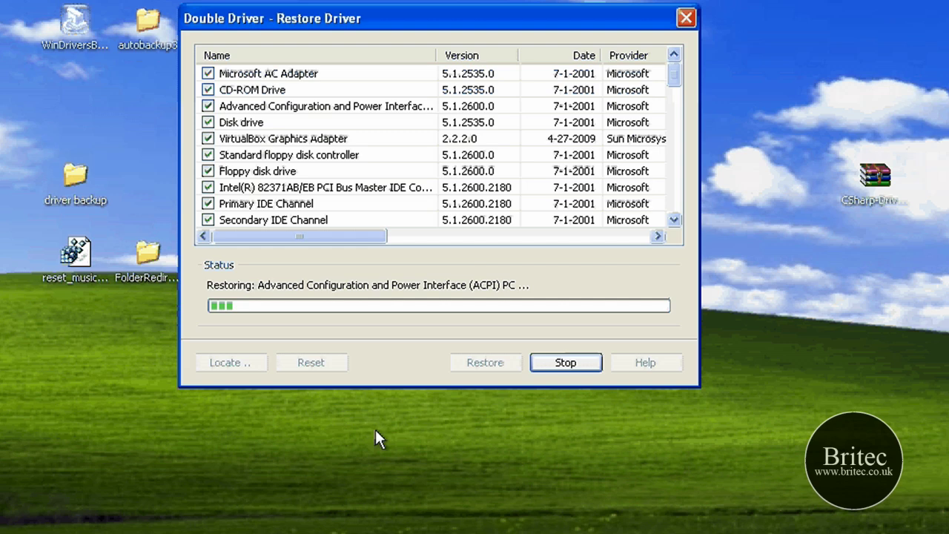
pyautogui.click(480, 363)
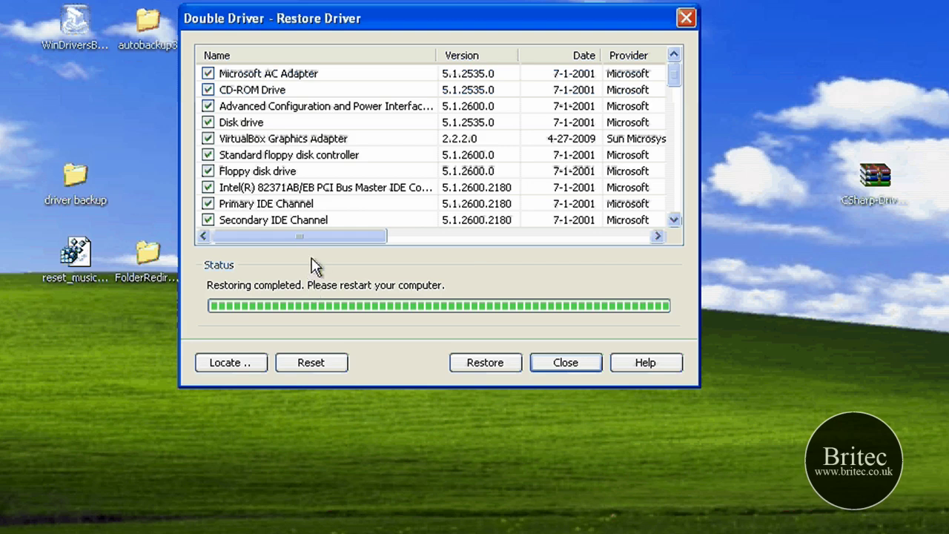
pyautogui.moveTo(677, 76); pyautogui.dragTo(676, 92)
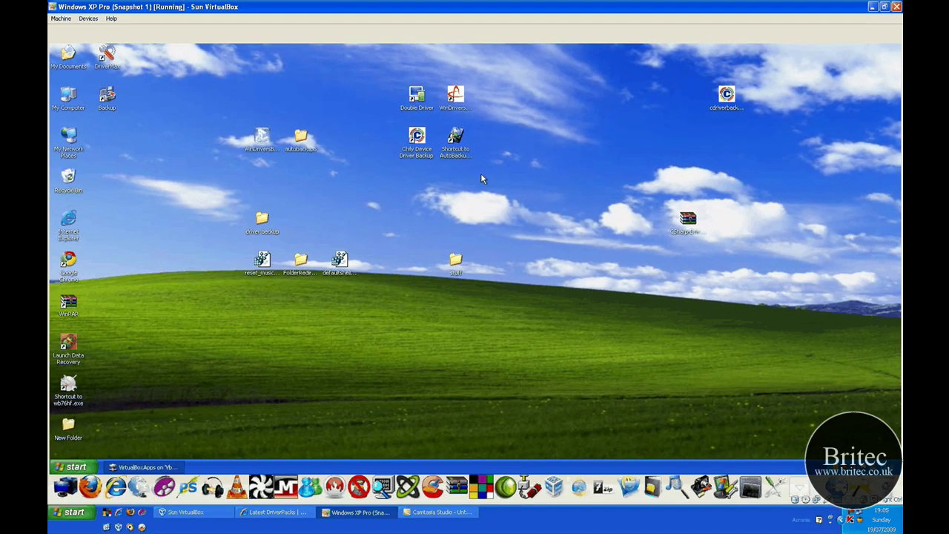
# Launch Chily and back up every ticked driver into a new Z:\cdrivers folder
pyautogui.doubleClick(417, 137)
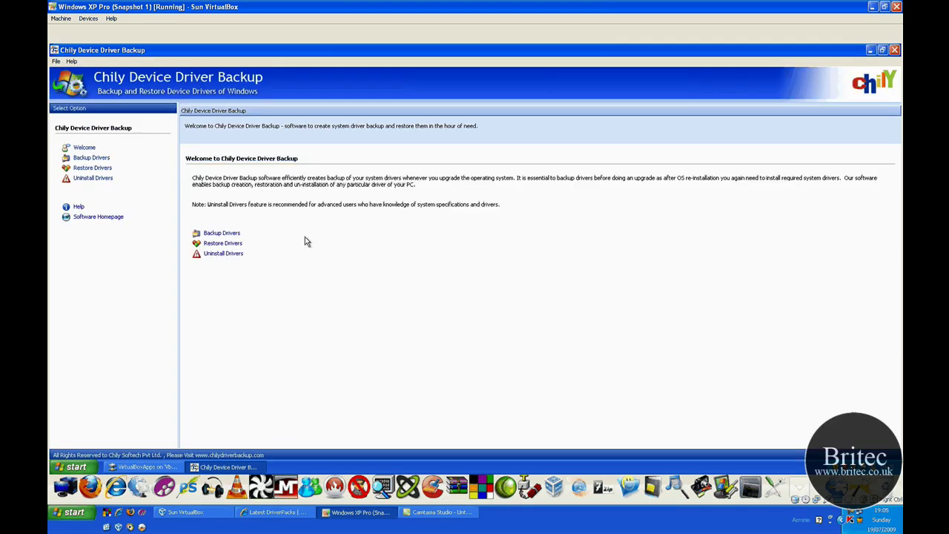
pyautogui.click(221, 233)
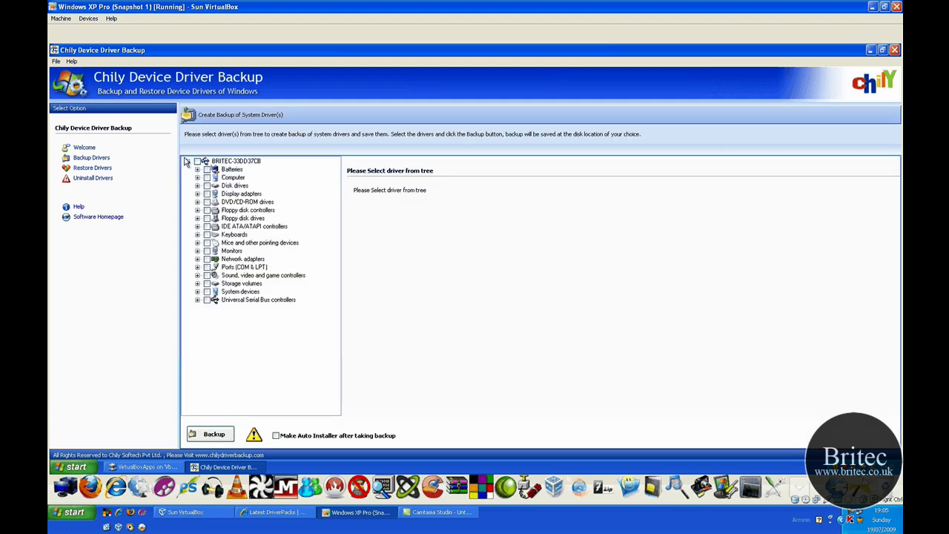
pyautogui.click(197, 161)
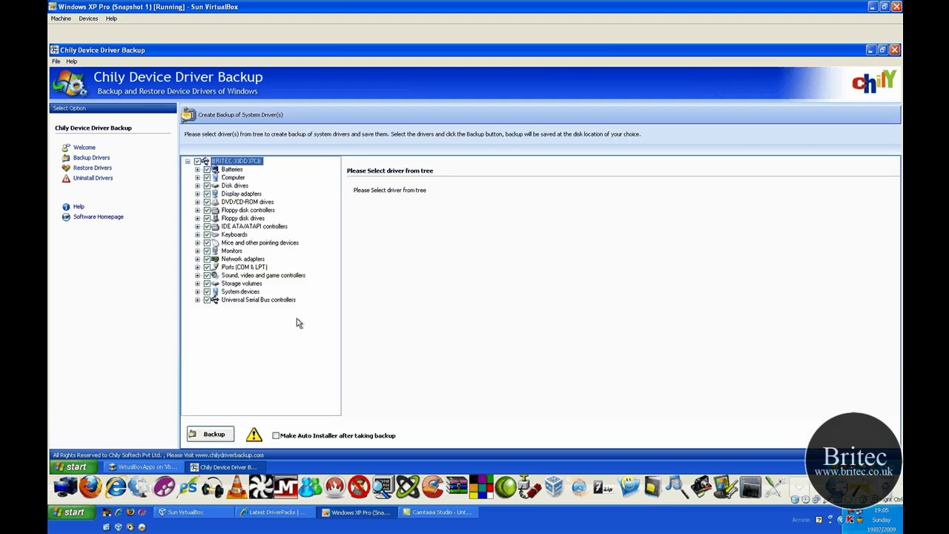
pyautogui.click(207, 438)
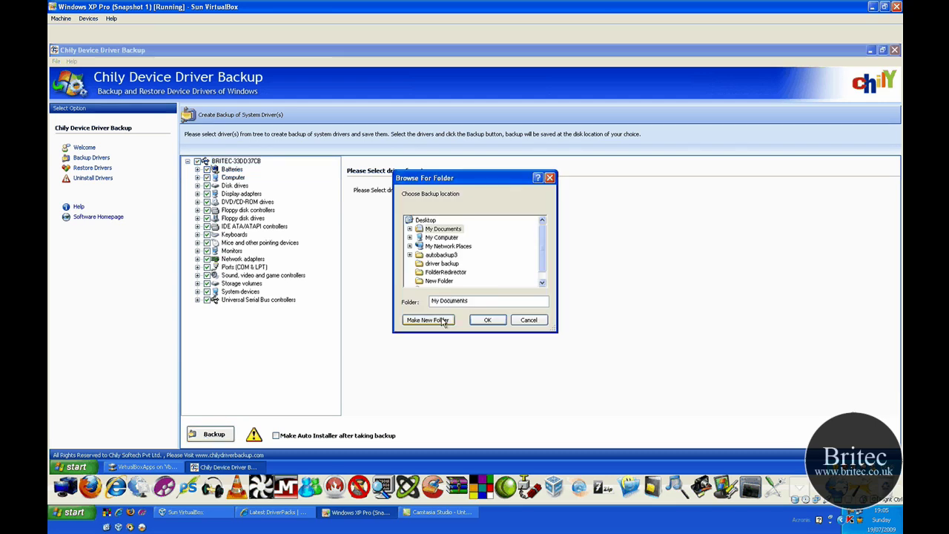
pyautogui.doubleClick(442, 238)
pyautogui.doubleClick(473, 263)
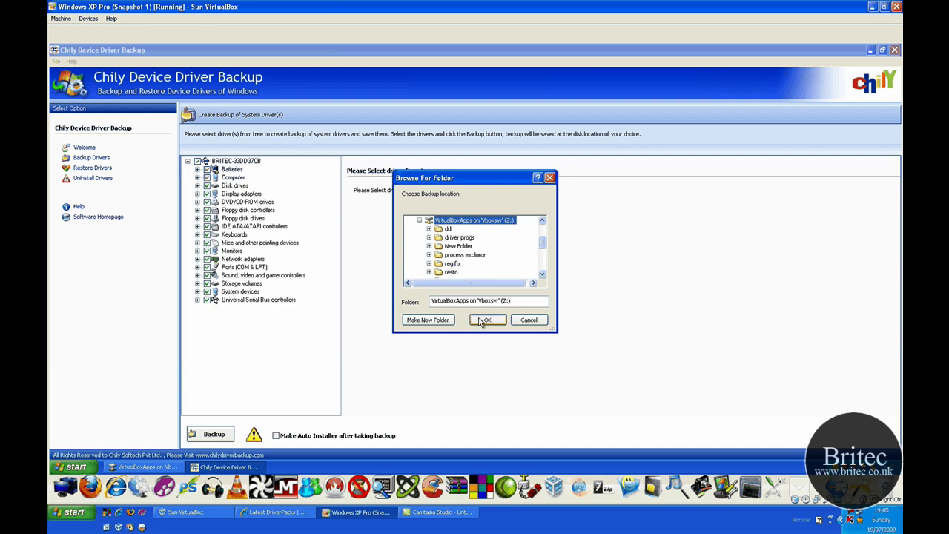
pyautogui.click(437, 319)
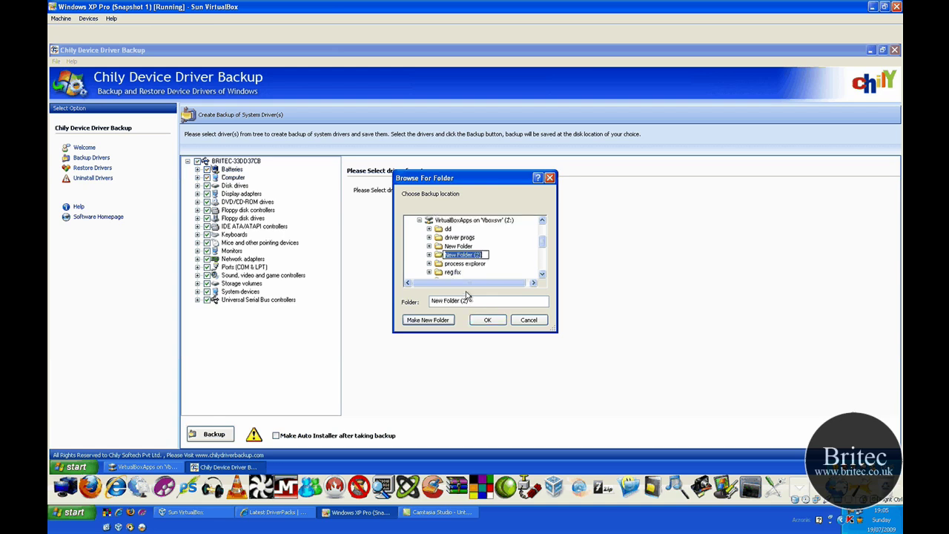
pyautogui.write('cd')
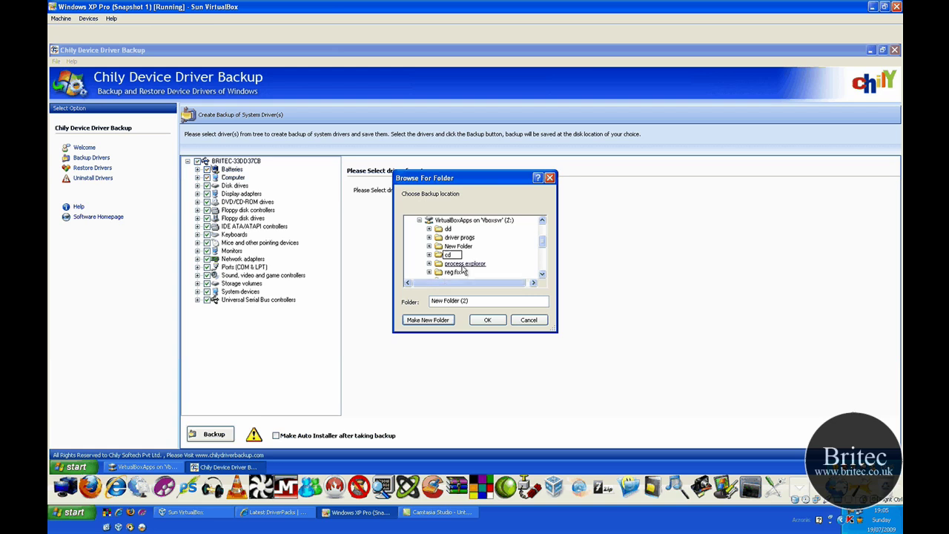
pyautogui.write('rivers')
pyautogui.click(487, 319)
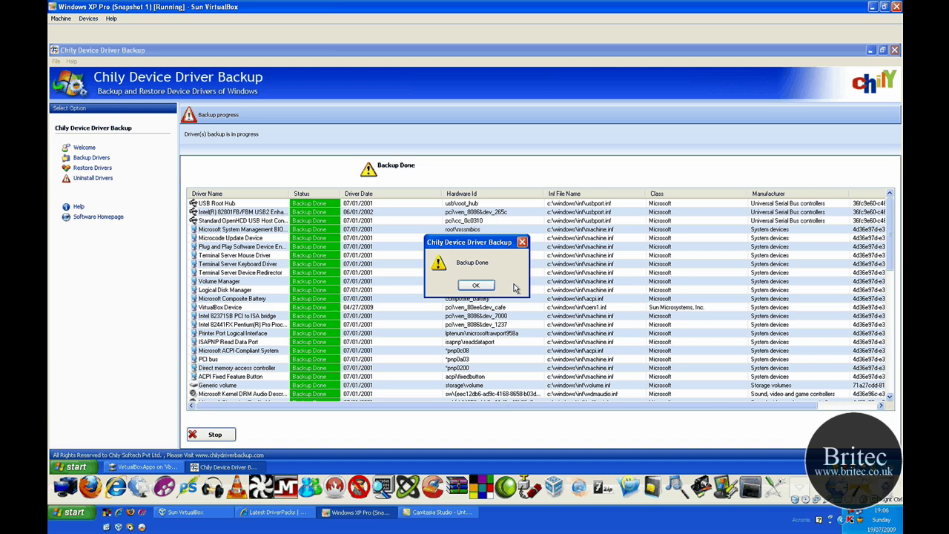
pyautogui.click(475, 286)
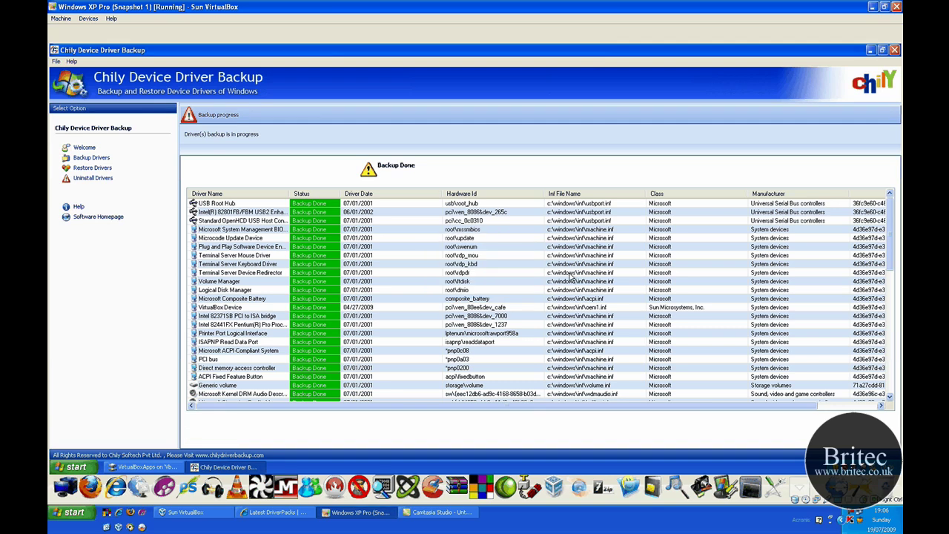
# Review the saved Z:\cdrivers entries on the Restore Drivers page, then close Chily with Alt+F4
pyautogui.click(94, 169)
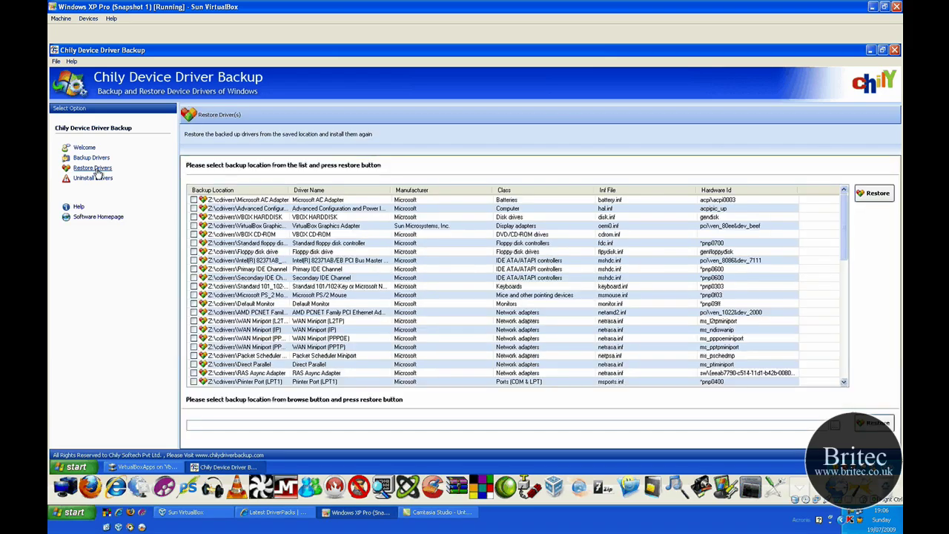
pyautogui.click(314, 314)
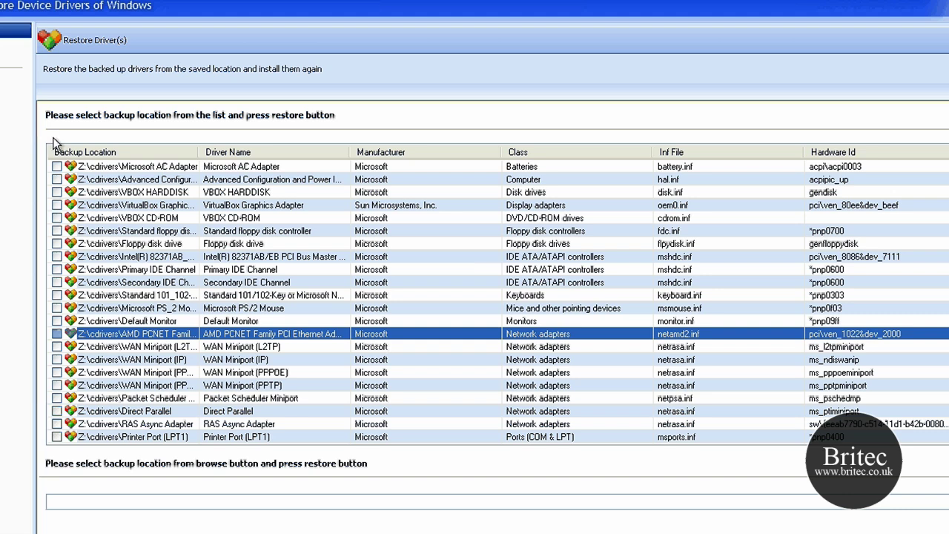
pyautogui.click(57, 167)
pyautogui.click(58, 167)
pyautogui.hotkey('alt', 'F4')
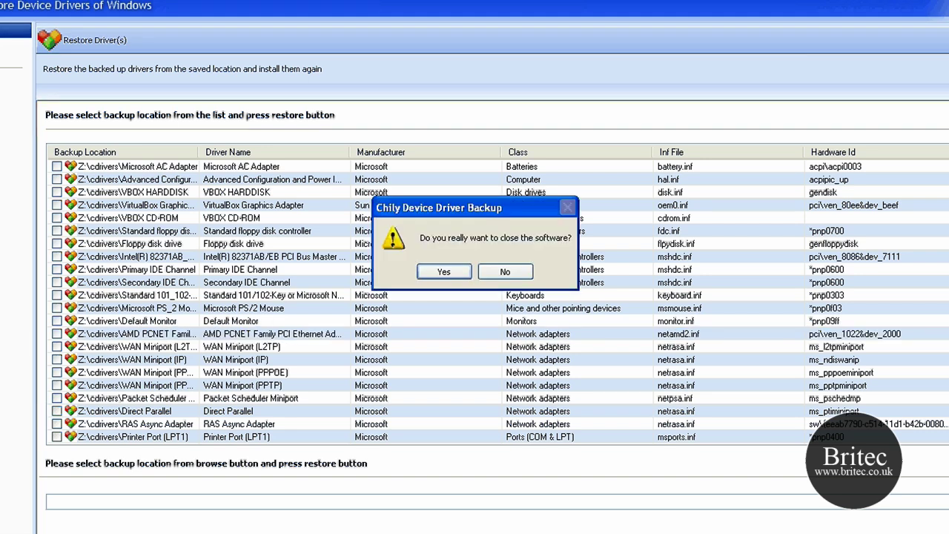
pyautogui.click(438, 273)
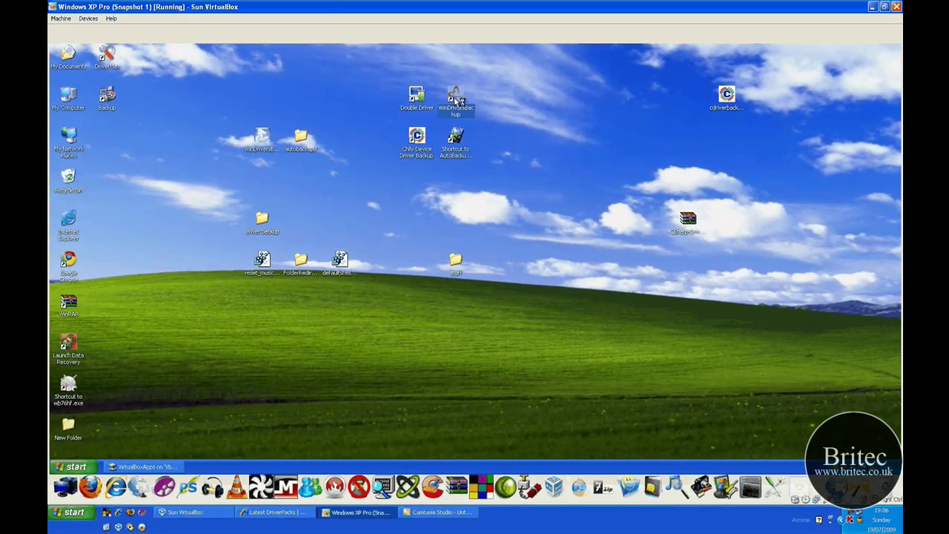
# Identify and select all drivers in WinDriversBackup, back them up to Z:\windrivers, then click Done
pyautogui.doubleClick(455, 100)
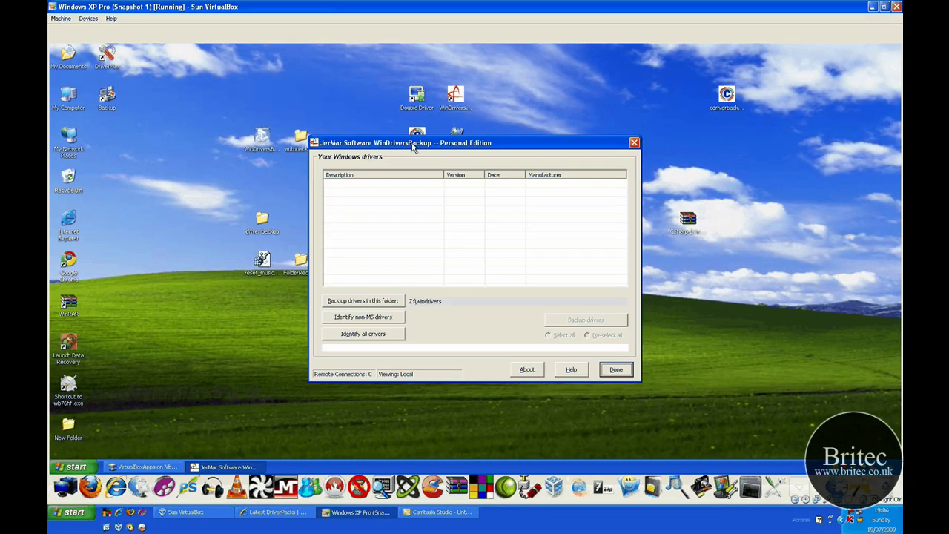
pyautogui.moveTo(414, 146); pyautogui.dragTo(299, 136)
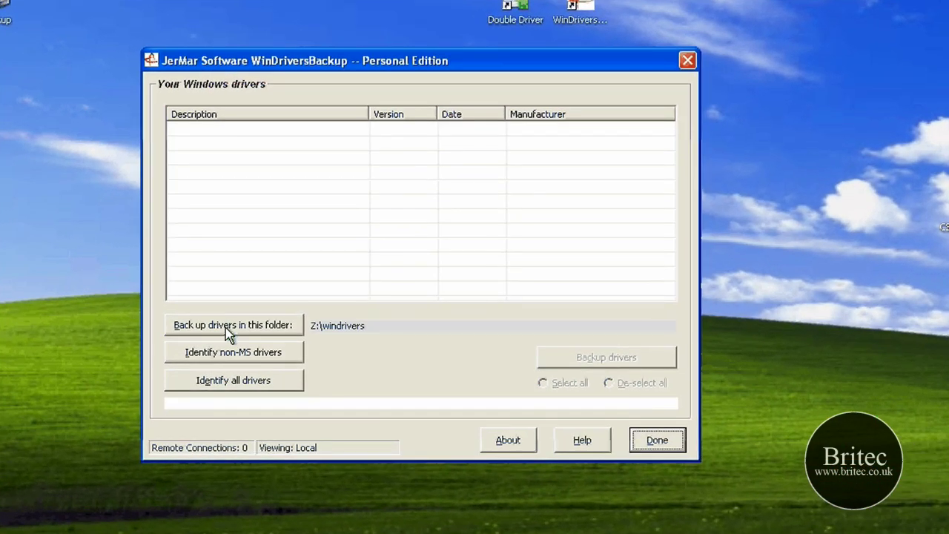
pyautogui.click(226, 327)
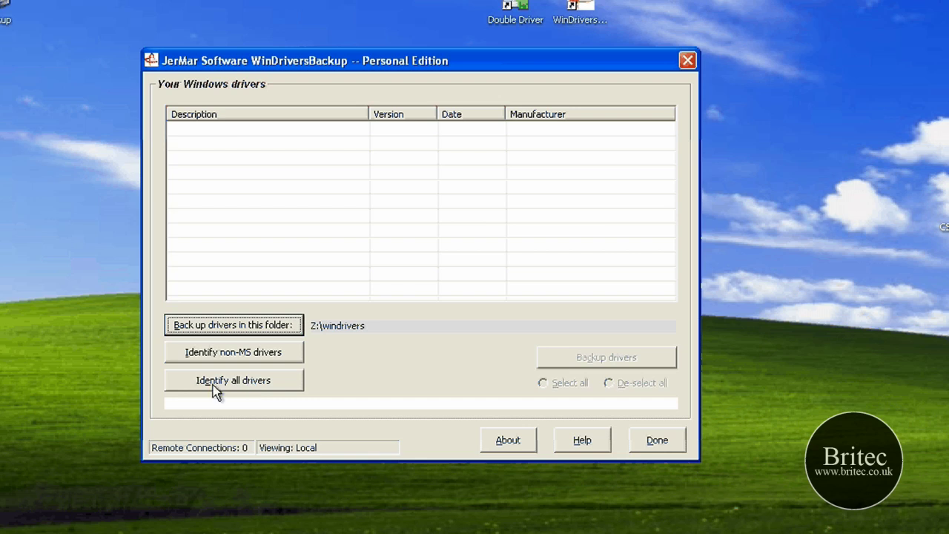
pyautogui.click(213, 385)
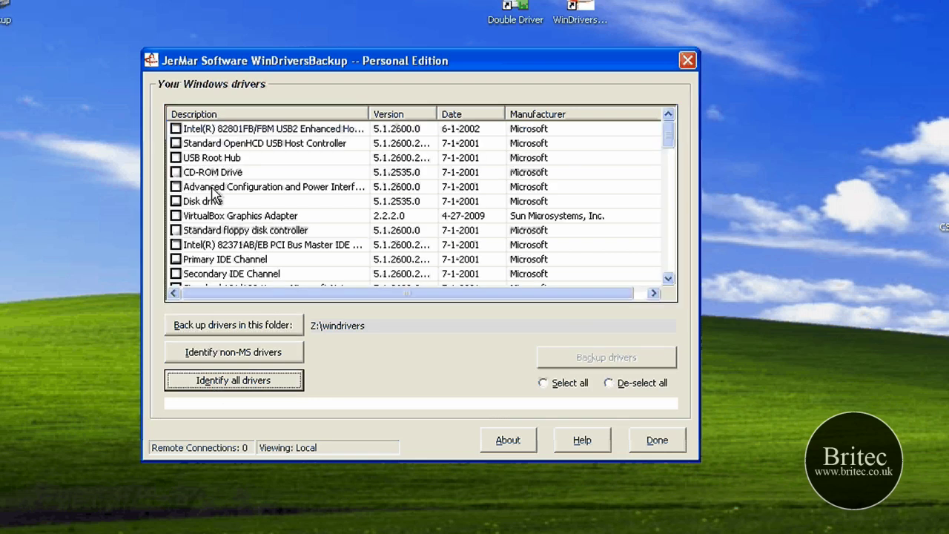
pyautogui.click(545, 386)
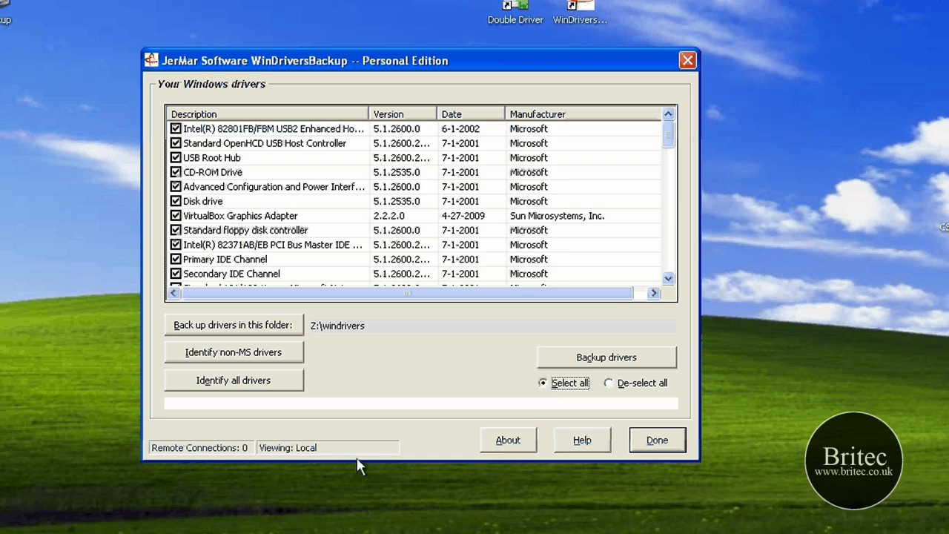
pyautogui.click(227, 332)
pyautogui.click(434, 368)
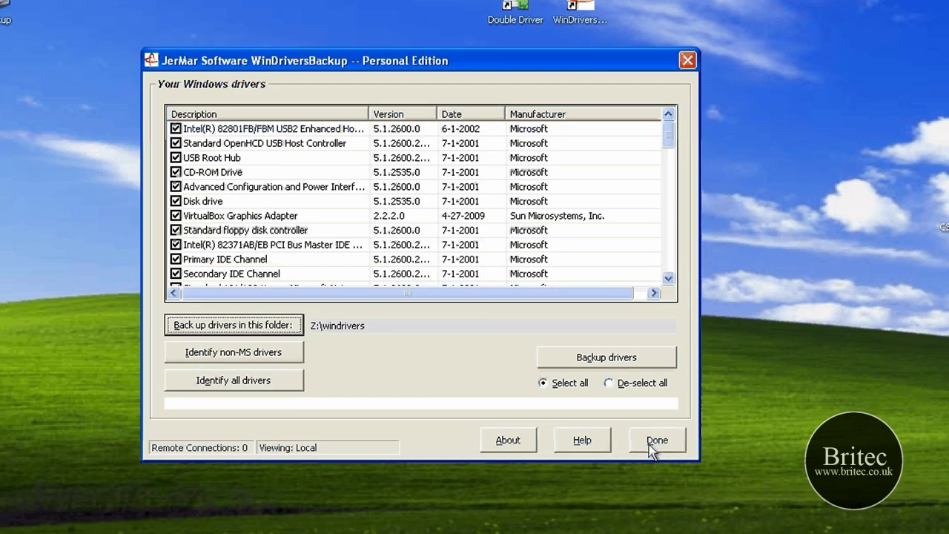
pyautogui.click(608, 361)
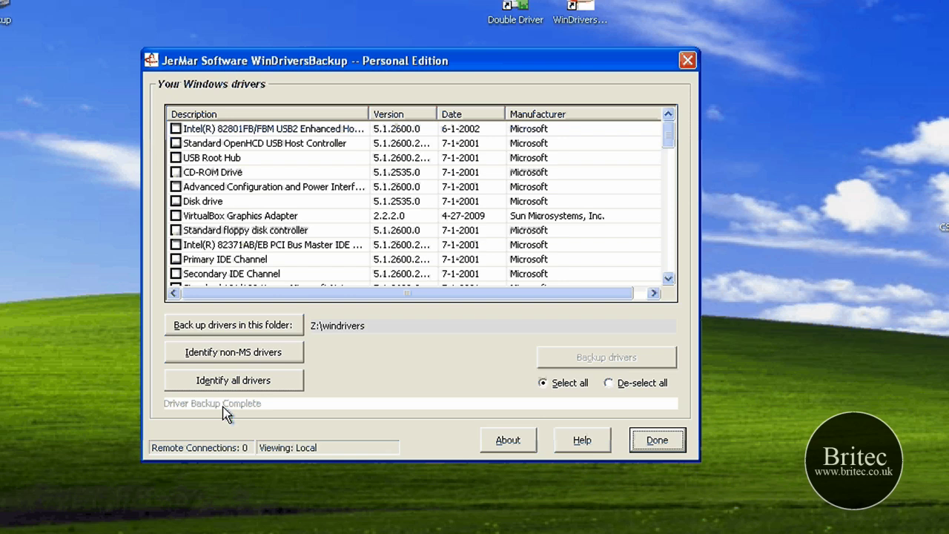
pyautogui.click(659, 441)
# Launch Fab's AutoBackup and set its backup location to a new fabs folder on Z:
pyautogui.click(657, 441)
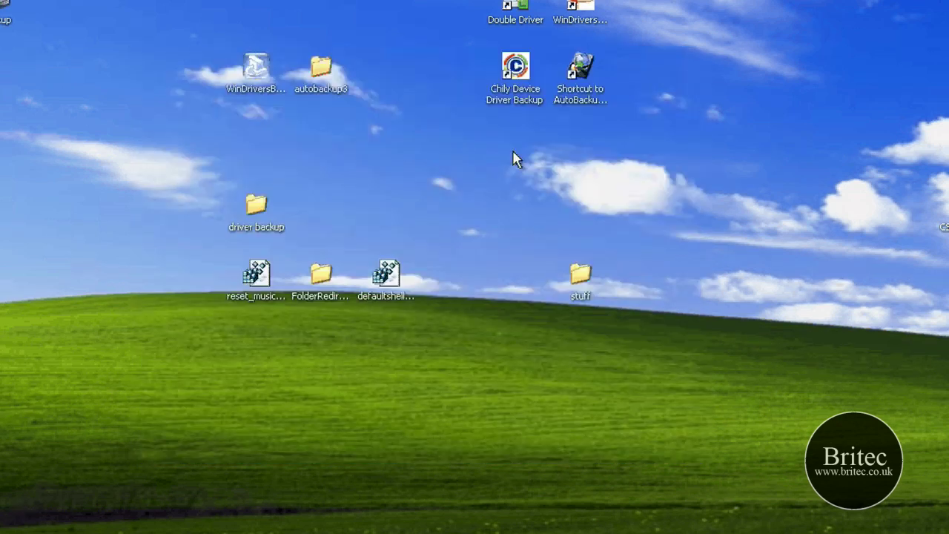
pyautogui.doubleClick(580, 75)
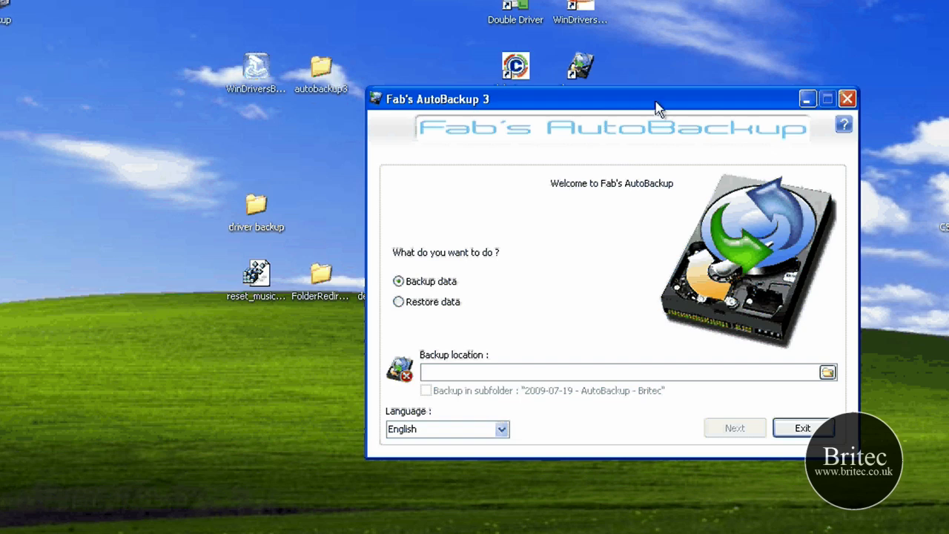
pyautogui.moveTo(656, 107); pyautogui.dragTo(592, 24)
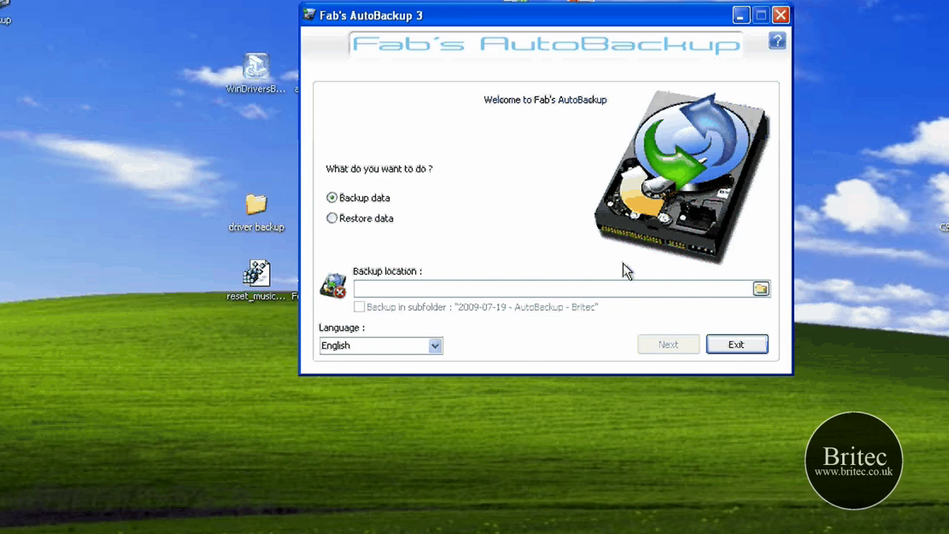
pyautogui.click(761, 289)
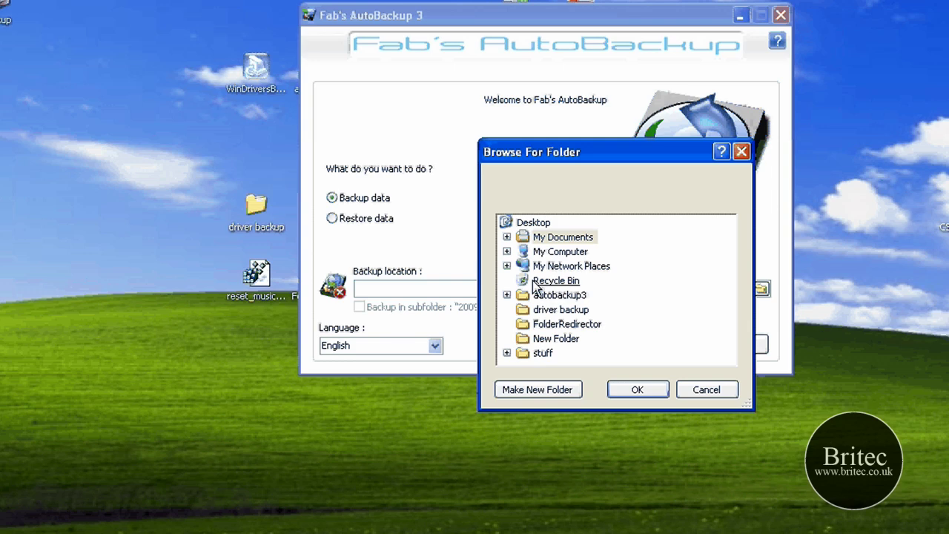
pyautogui.click(507, 252)
pyautogui.doubleClick(571, 309)
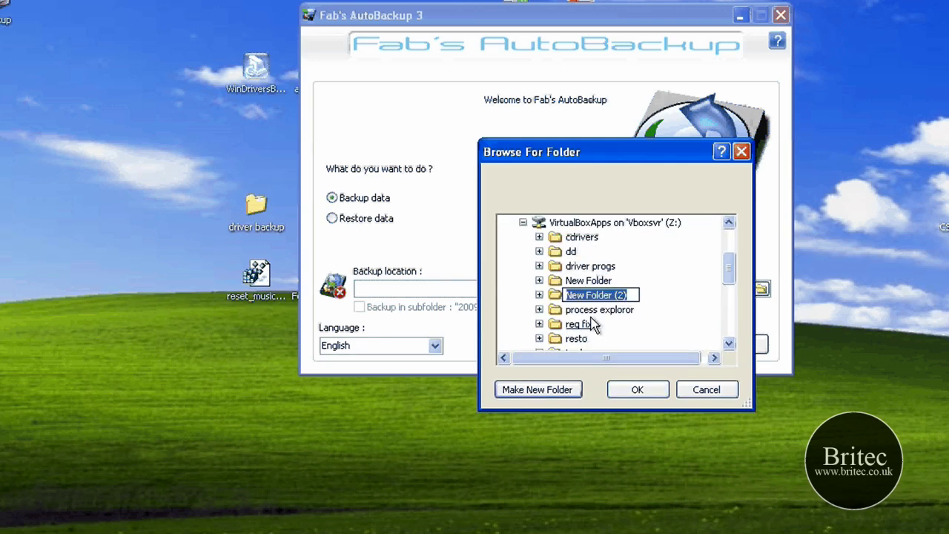
pyautogui.write('fabs')
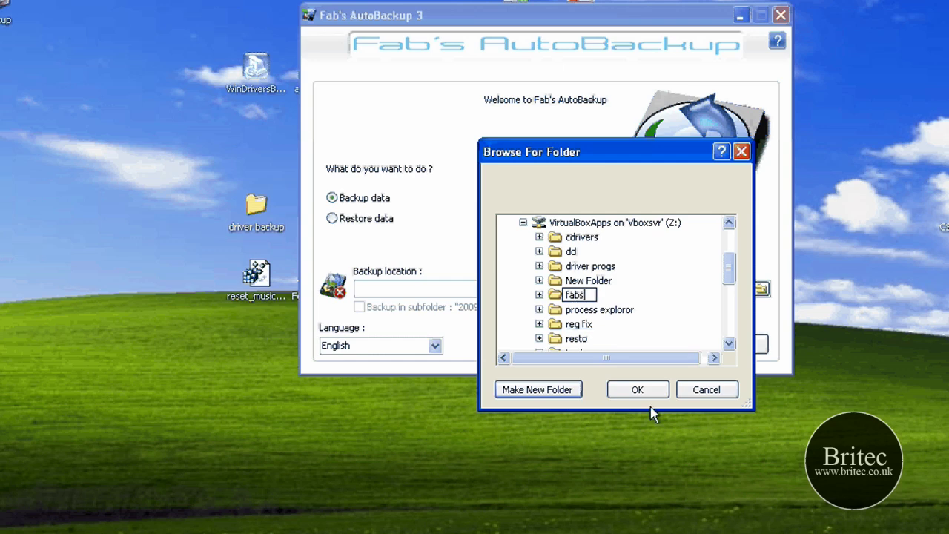
pyautogui.click(638, 389)
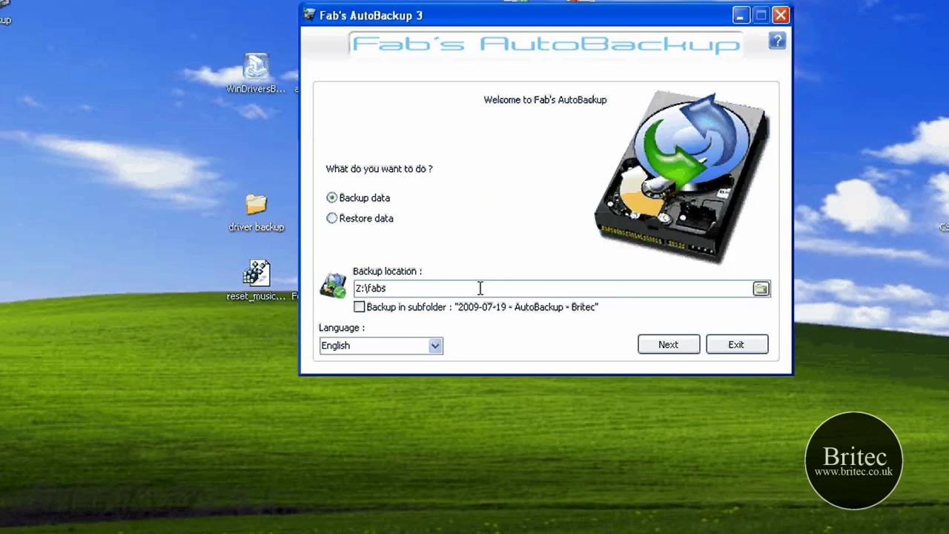
# Advance through Personal folders, WEB Browsers, Mail 1/2, Mail 2/2 and Misc pages to Custom / Launch
pyautogui.click(668, 345)
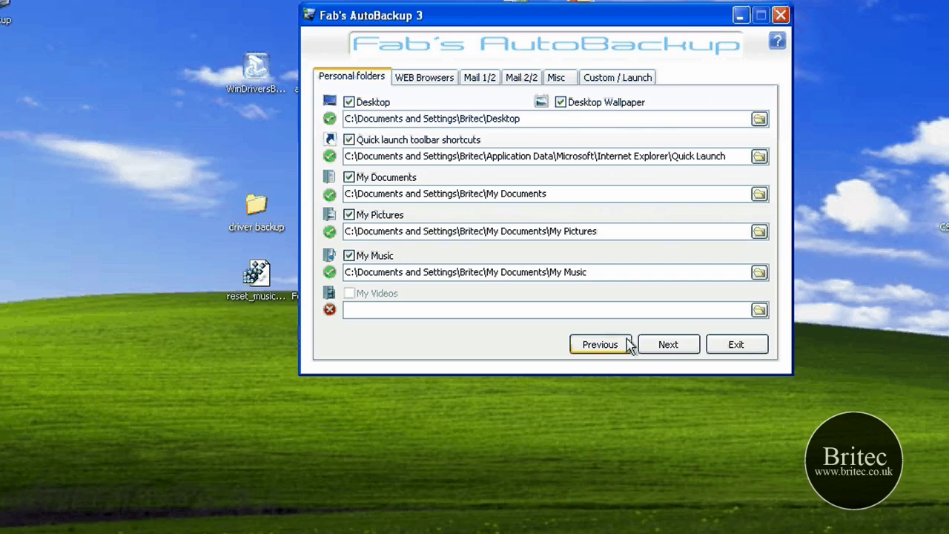
pyautogui.click(669, 344)
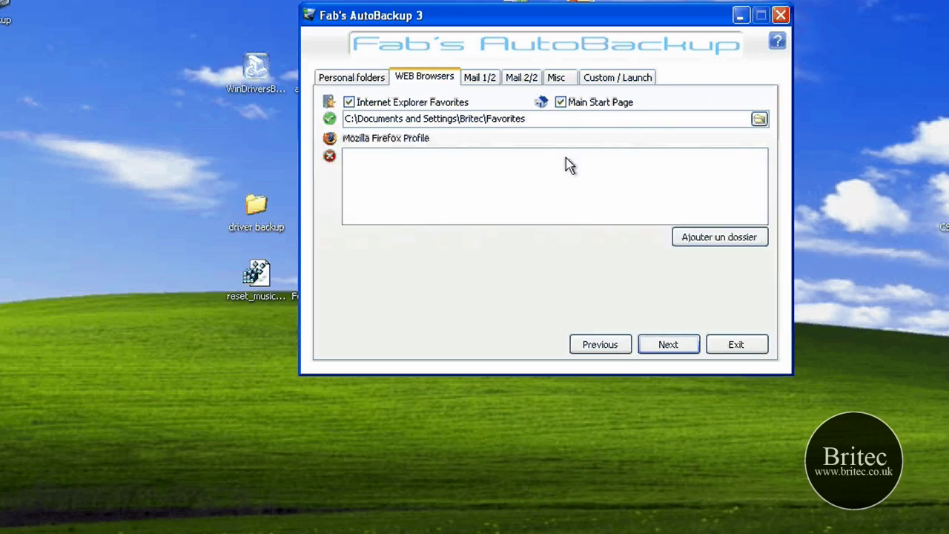
pyautogui.click(668, 347)
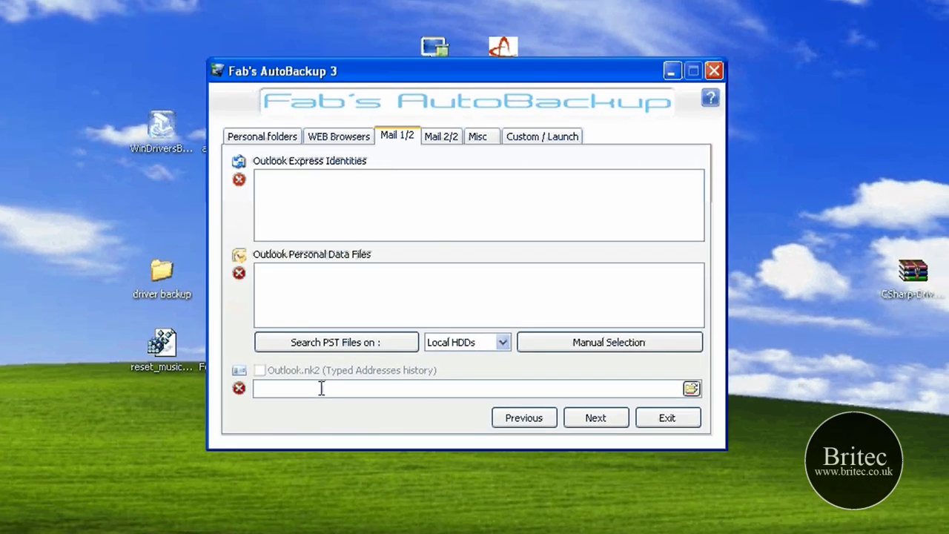
pyautogui.click(621, 428)
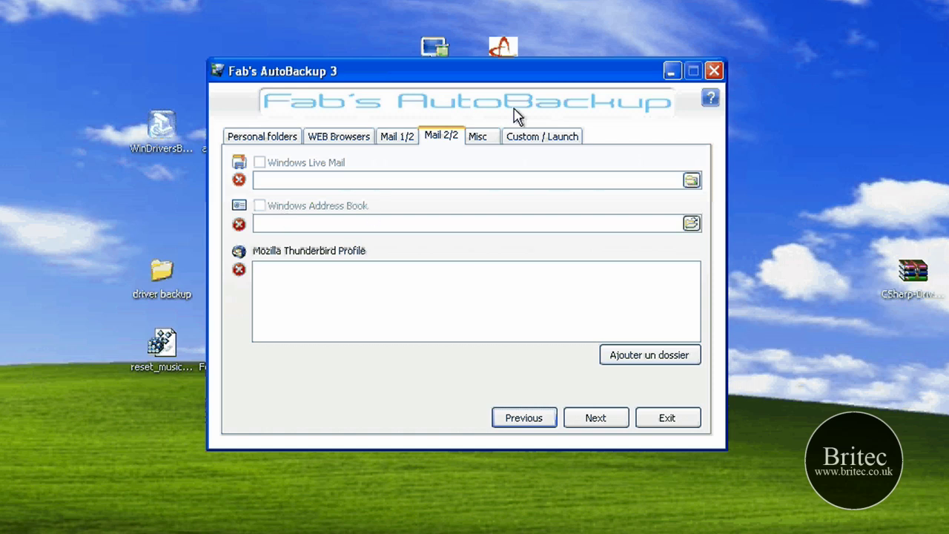
pyautogui.click(595, 418)
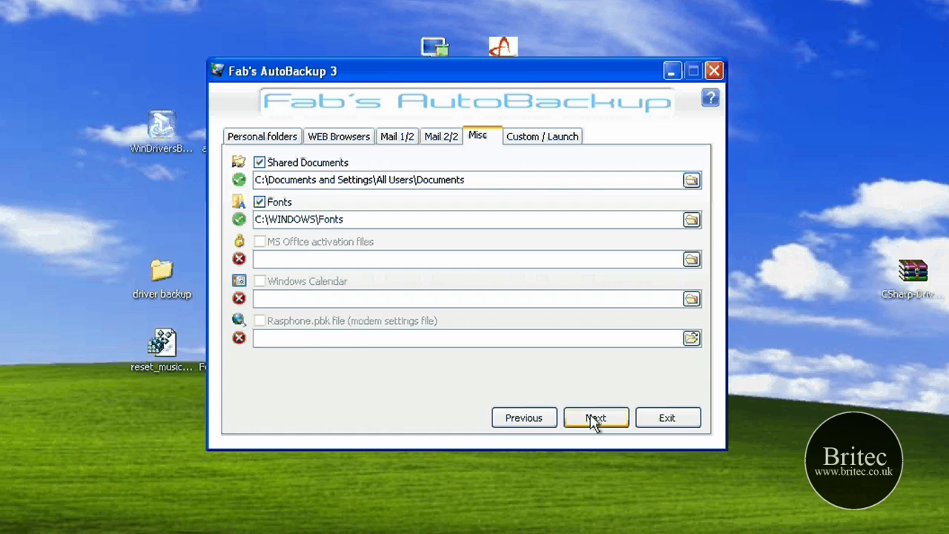
pyautogui.click(596, 420)
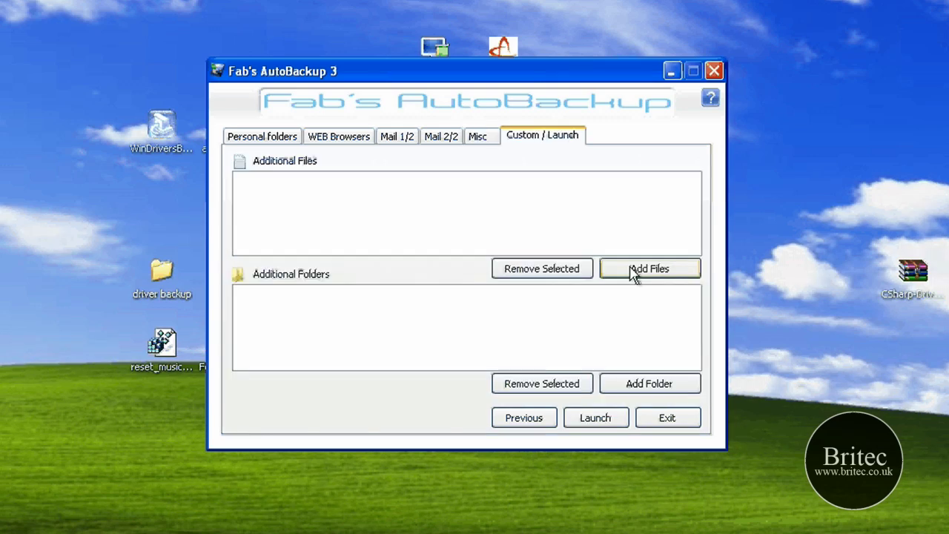
# Launch the backup job, cancel it confirming with Oui, and close Fab's AutoBackup
pyautogui.click(600, 420)
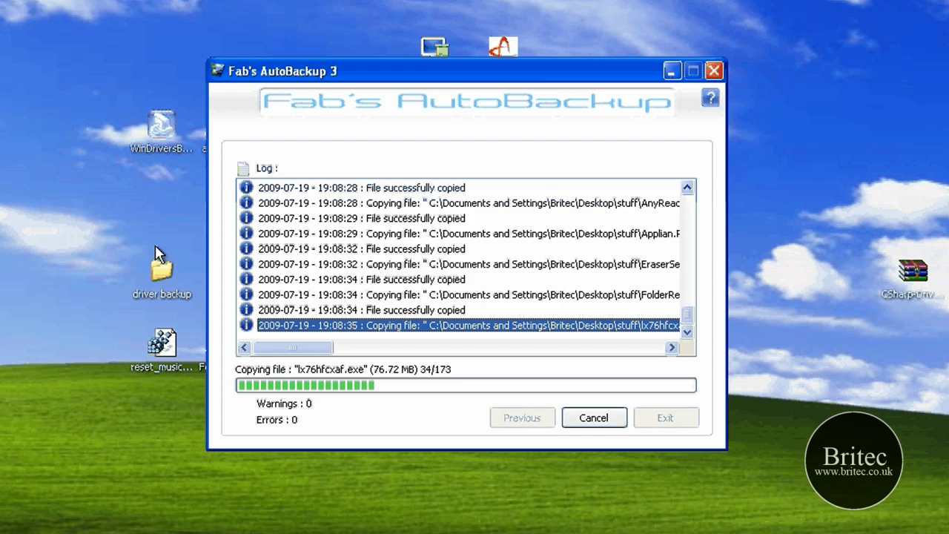
pyautogui.click(619, 418)
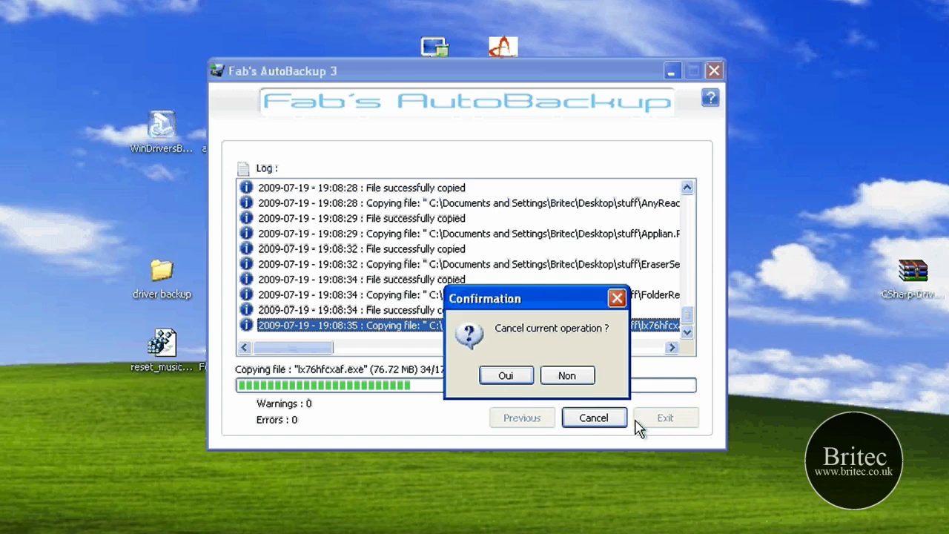
pyautogui.press('Return')
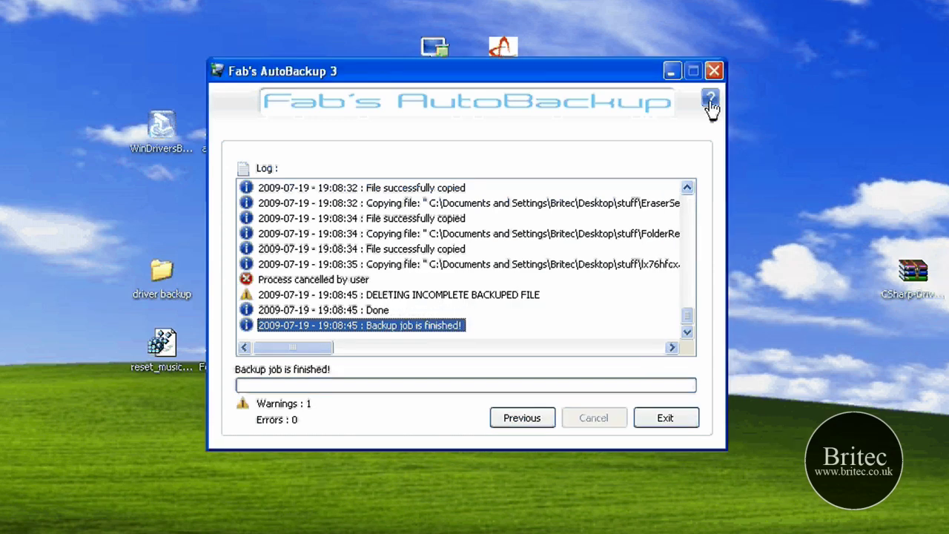
pyautogui.click(713, 70)
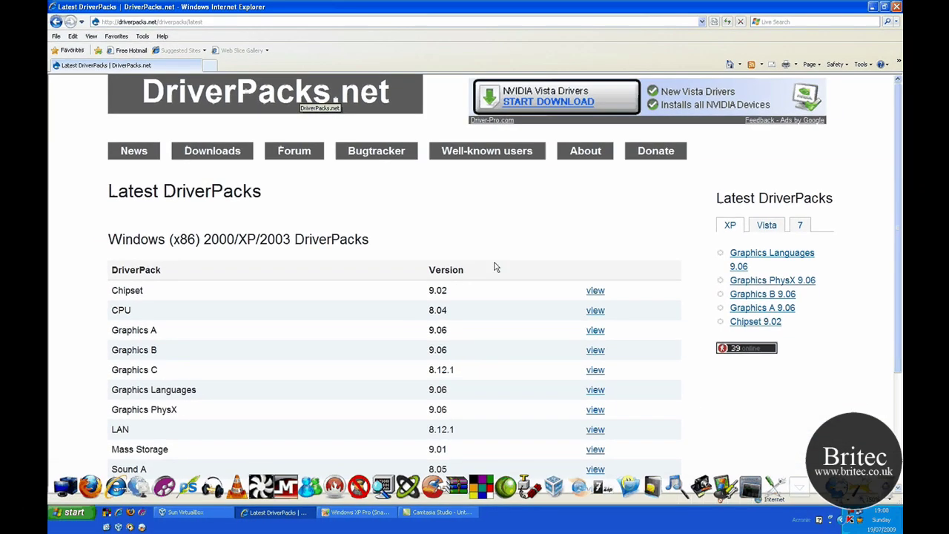
# Browse DriverPacks.net's Latest DriverPacks tabs, including Windows 7, scrolling through the pack versions table
pyautogui.scroll(-1, 520, 267)
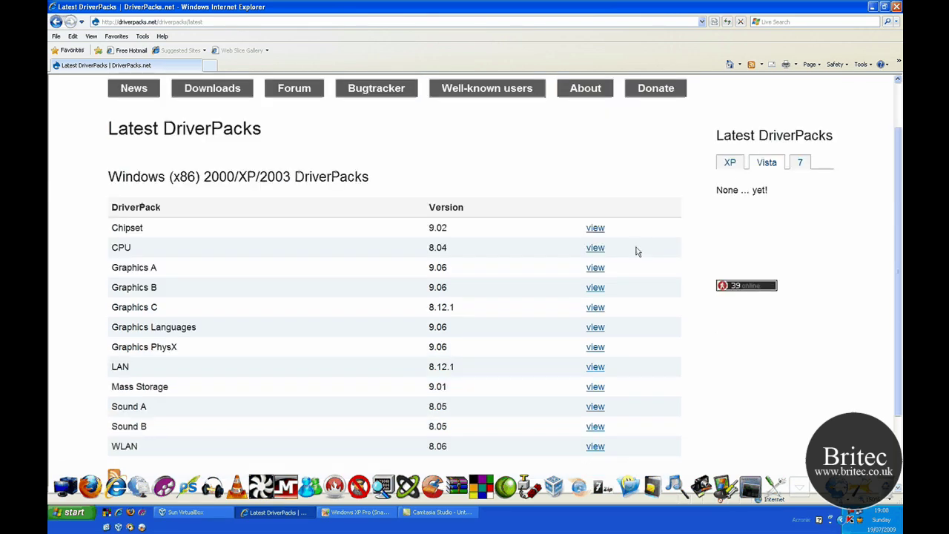
pyautogui.click(729, 163)
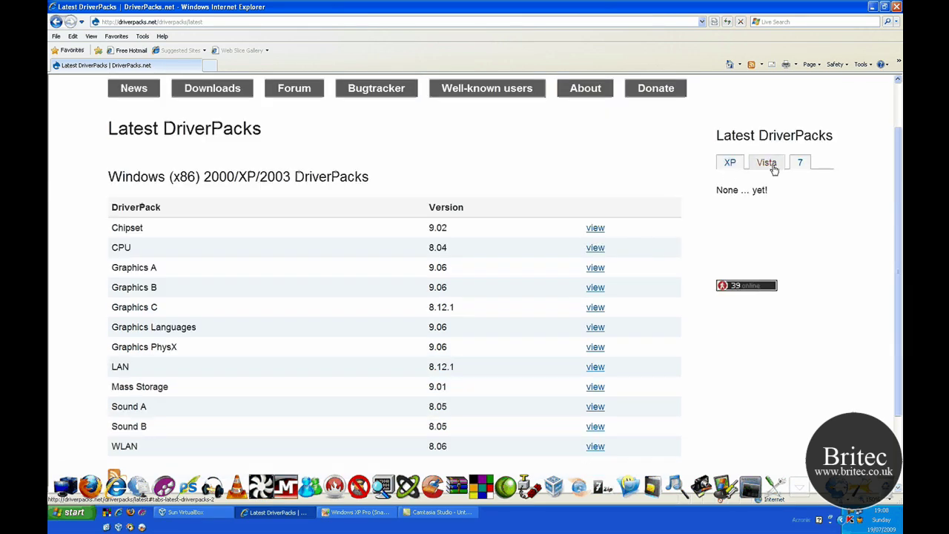
pyautogui.click(802, 166)
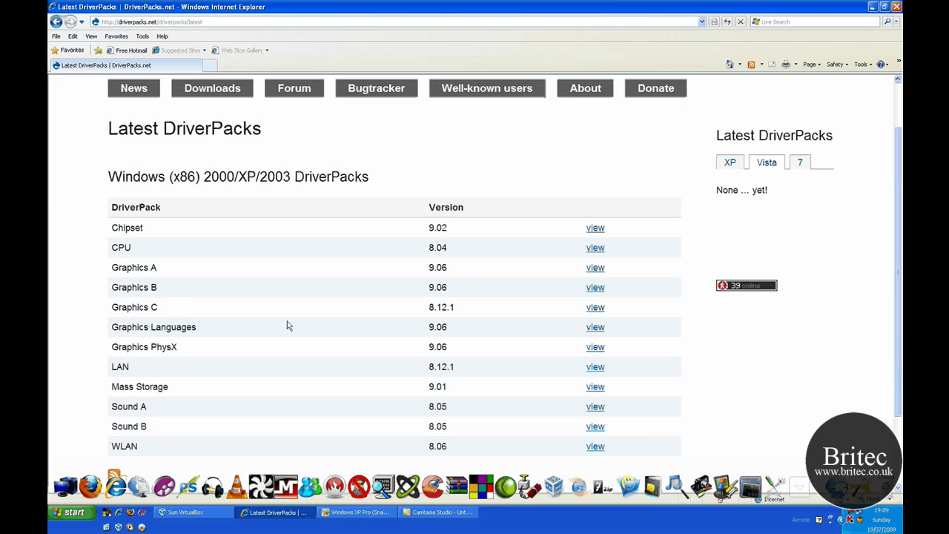
pyautogui.scroll(-3, 218, 327)
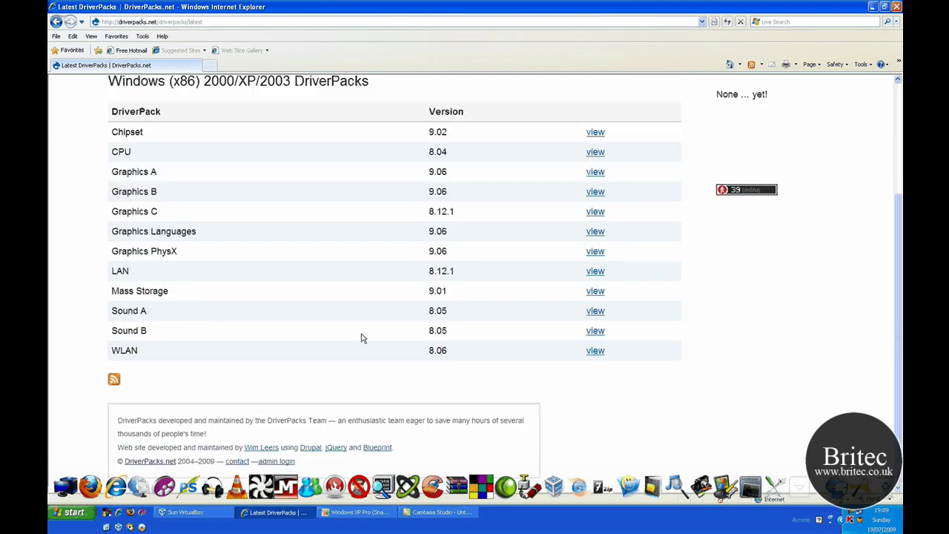
pyautogui.scroll(3, 312, 331)
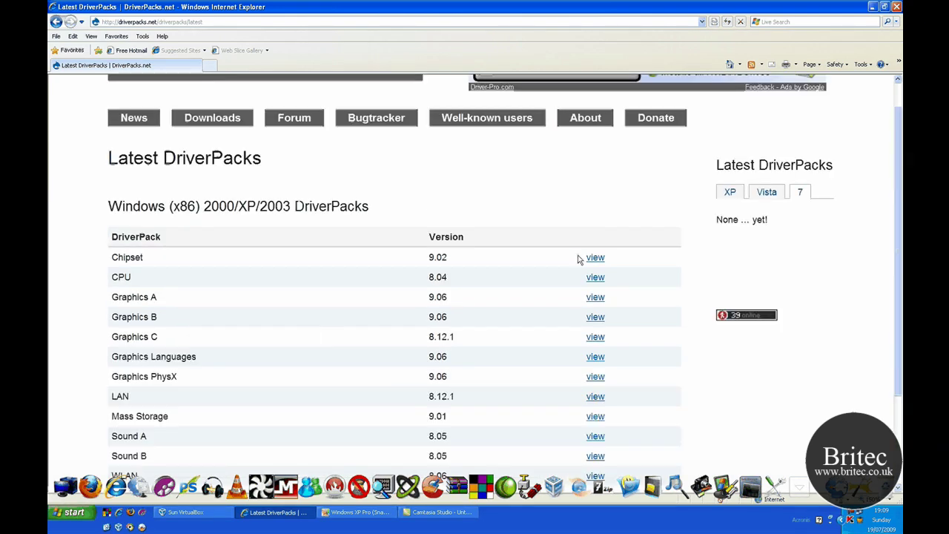
pyautogui.scroll(-3, 159, 280)
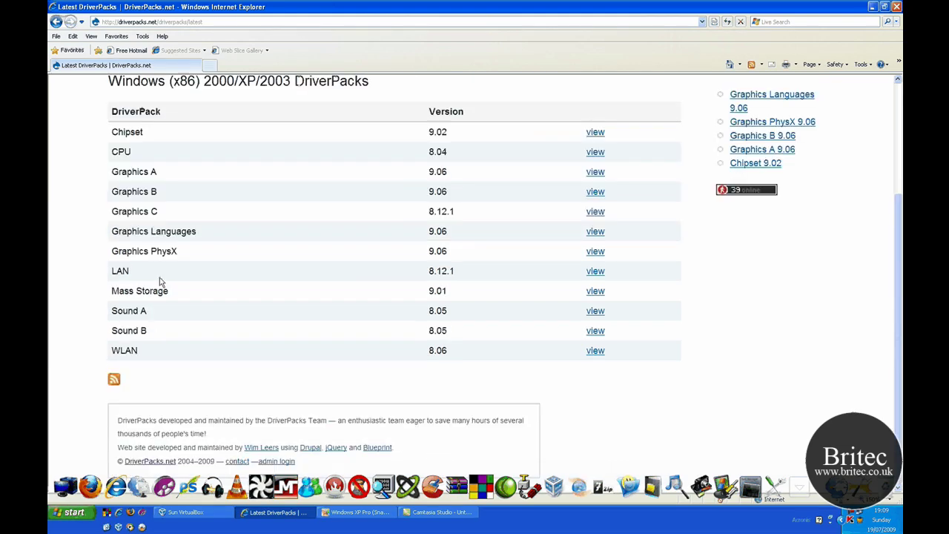
pyautogui.scroll(5, 154, 289)
pyautogui.scroll(-4, 150, 279)
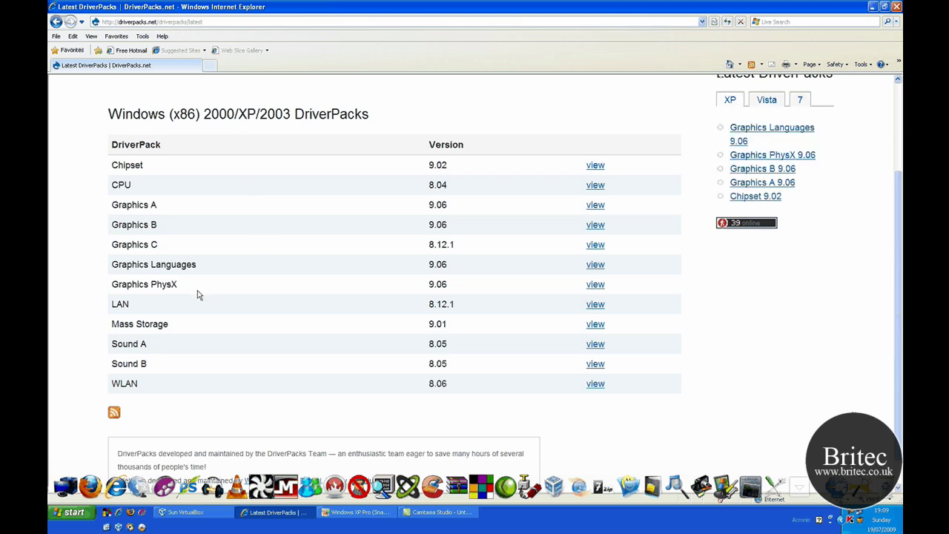
pyautogui.scroll(1, 214, 304)
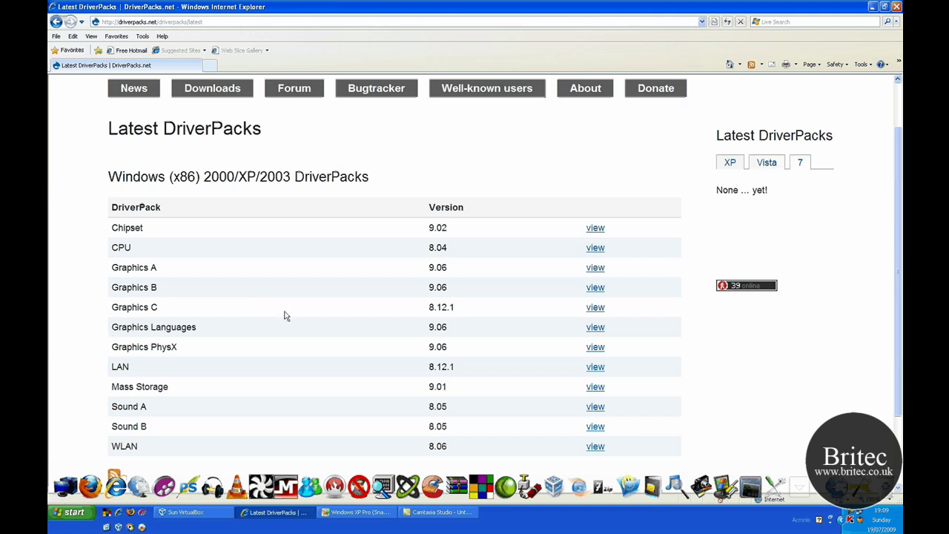
pyautogui.scroll(1, 324, 297)
pyautogui.scroll(-2, 330, 308)
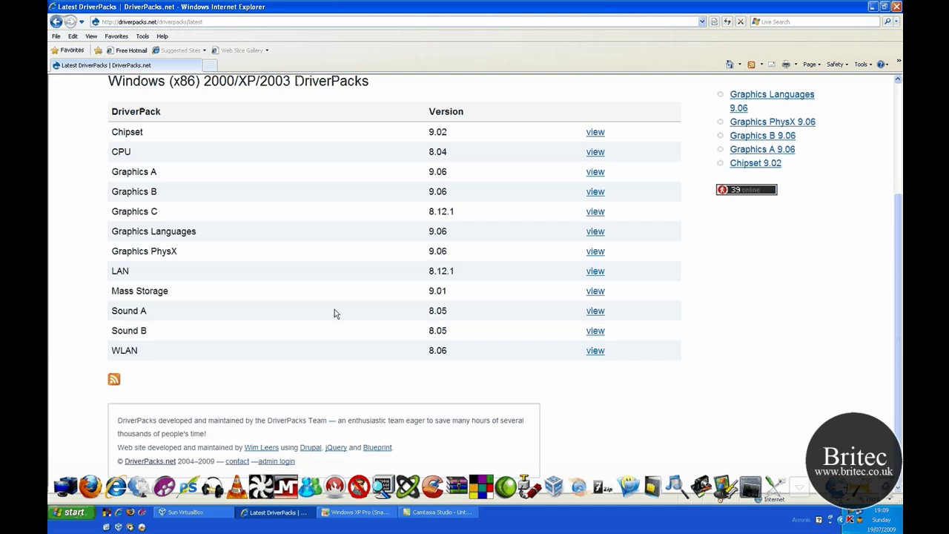
pyautogui.scroll(2, 334, 315)
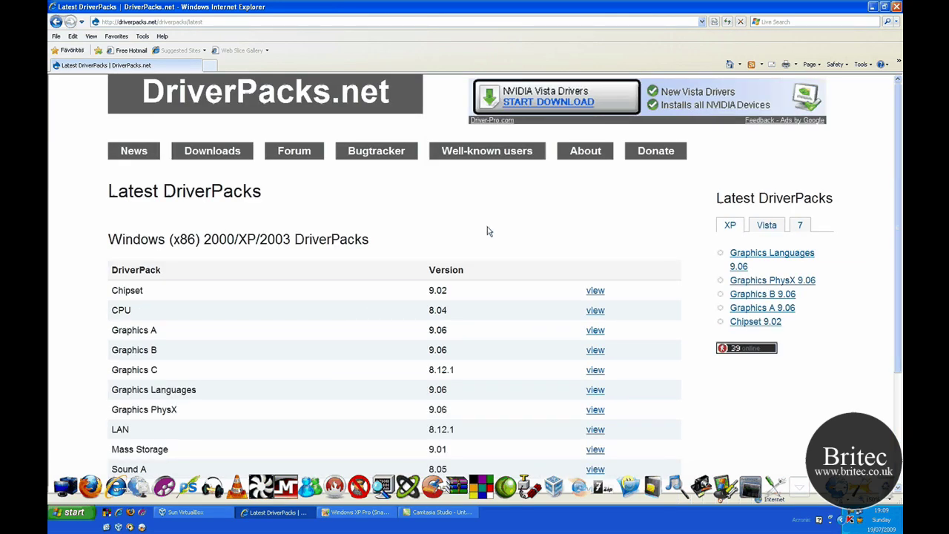